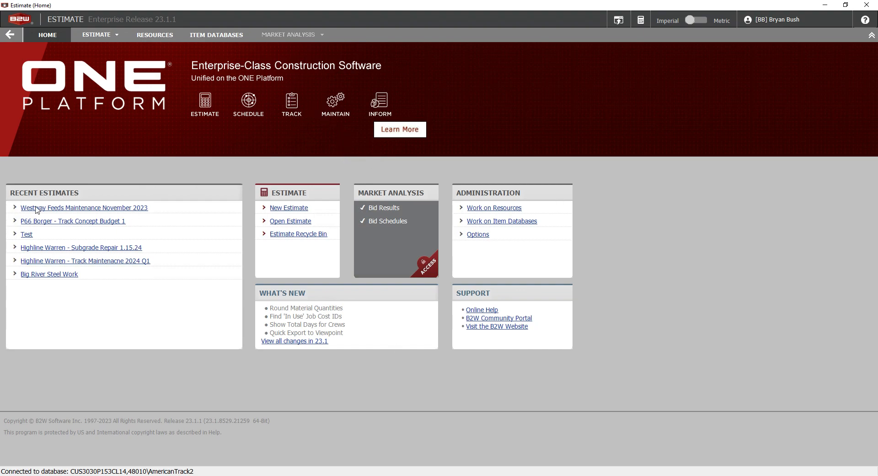
Start a new estimate titled "Test 1" in the TEST folder with Test Customer as the customer.
{"action": "left_click", "coordinate": [296, 209]}
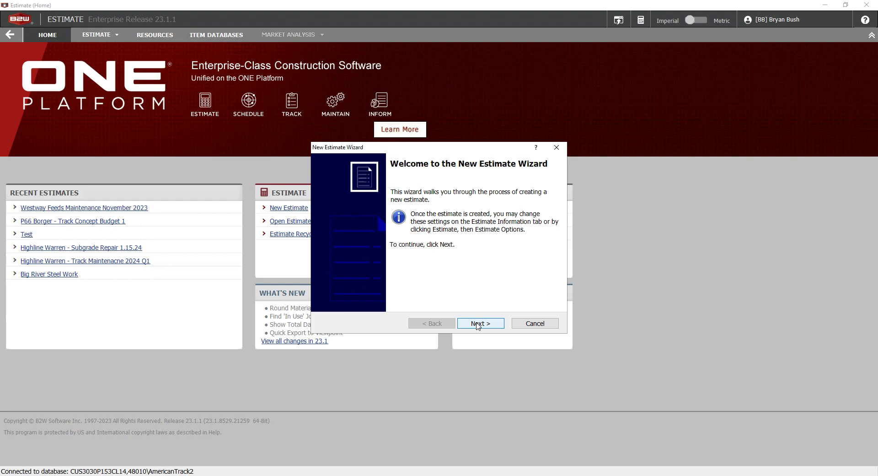
{"action": "left_click", "coordinate": [477, 325]}
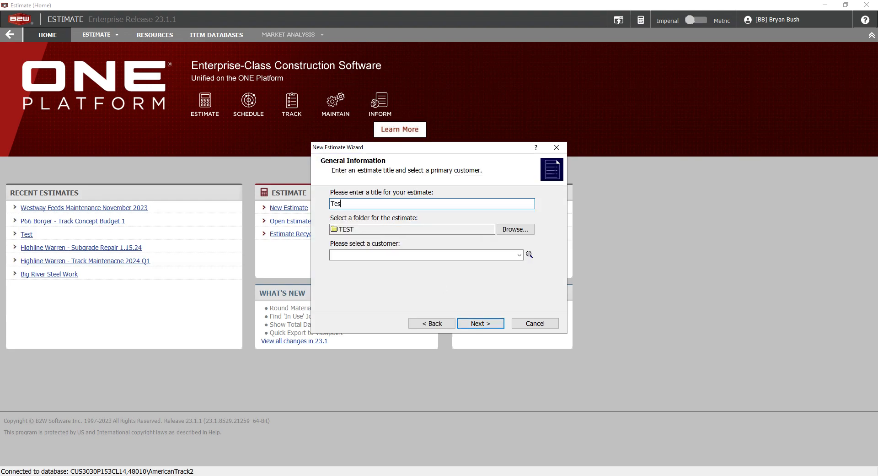
{"action": "type", "text": "Test 1"}
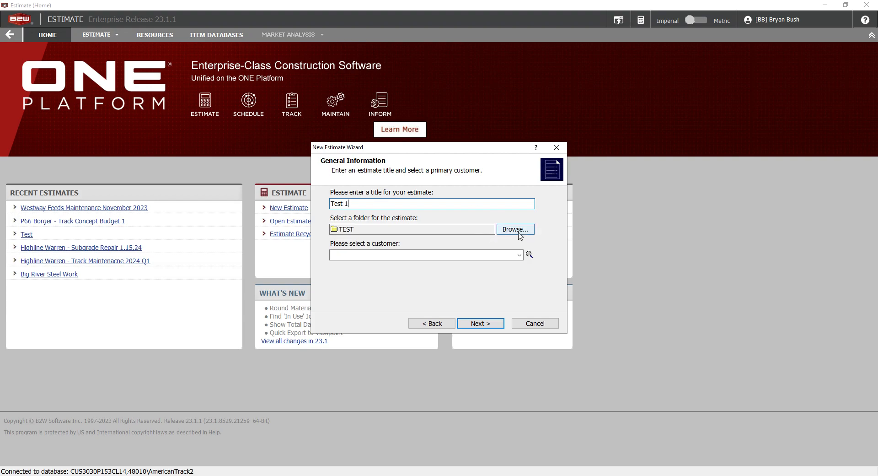
{"action": "left_click", "coordinate": [515, 229]}
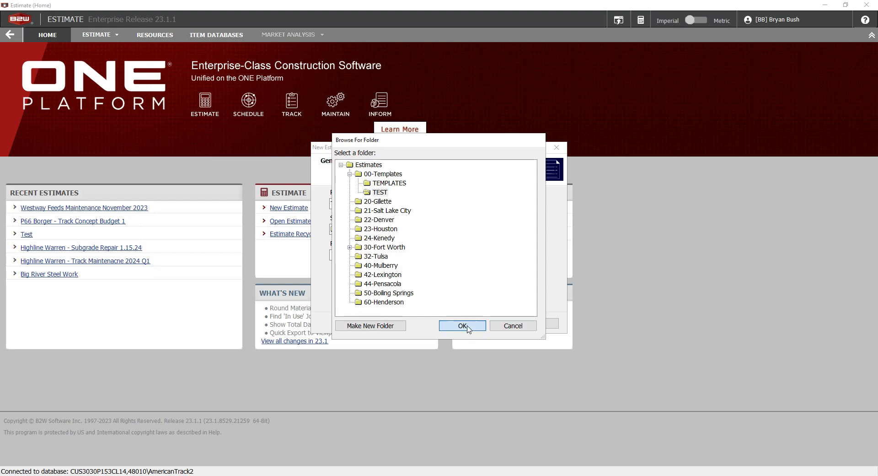
{"action": "left_click", "coordinate": [466, 326]}
{"action": "left_click", "coordinate": [500, 262]}
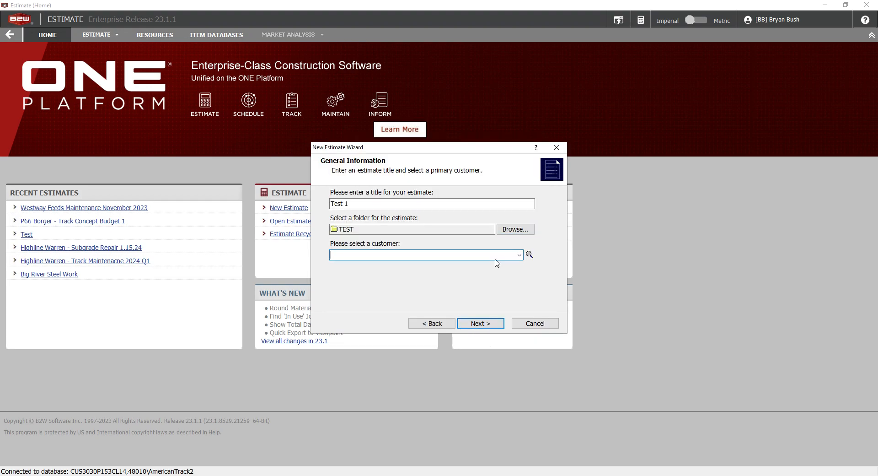
{"action": "type", "text": "Test Customer"}
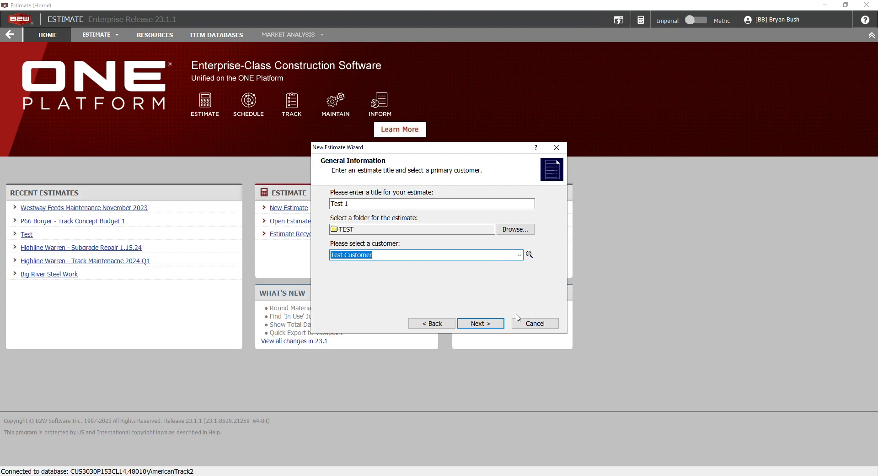
{"action": "left_click", "coordinate": [485, 323]}
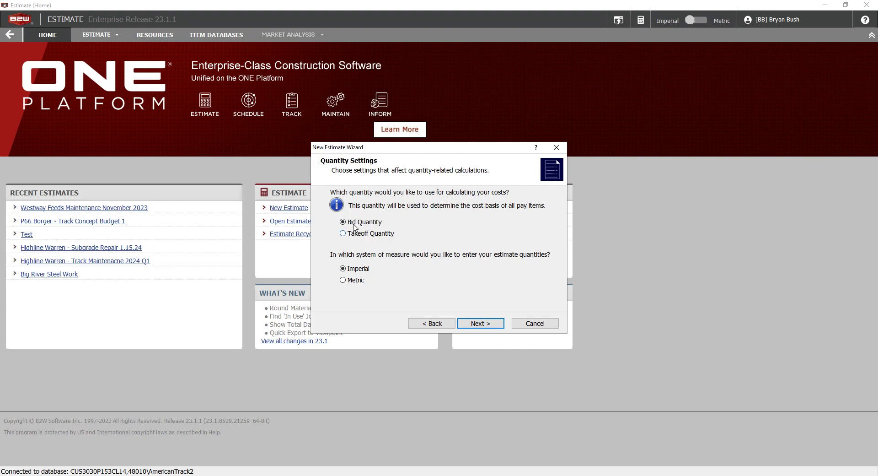
Accept Bid Quantity and Imperial measure, and set the default labor and equipment rate classes to 00-Standard.
{"action": "left_click", "coordinate": [480, 324]}
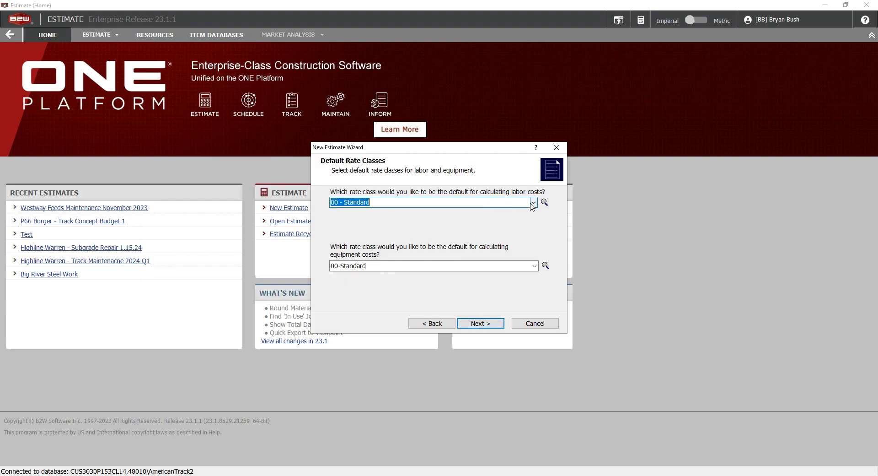
{"action": "left_click", "coordinate": [533, 202]}
{"action": "left_click_drag", "start_coordinate": [532, 232], "coordinate": [486, 215]}
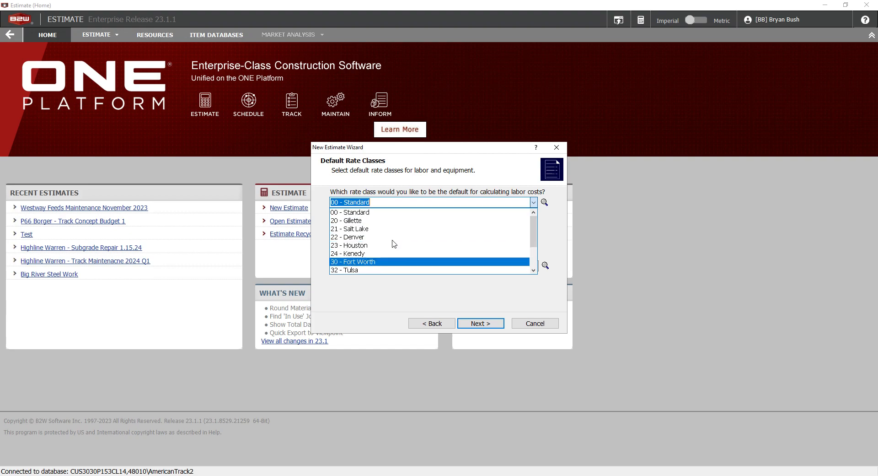
{"action": "left_click", "coordinate": [388, 212]}
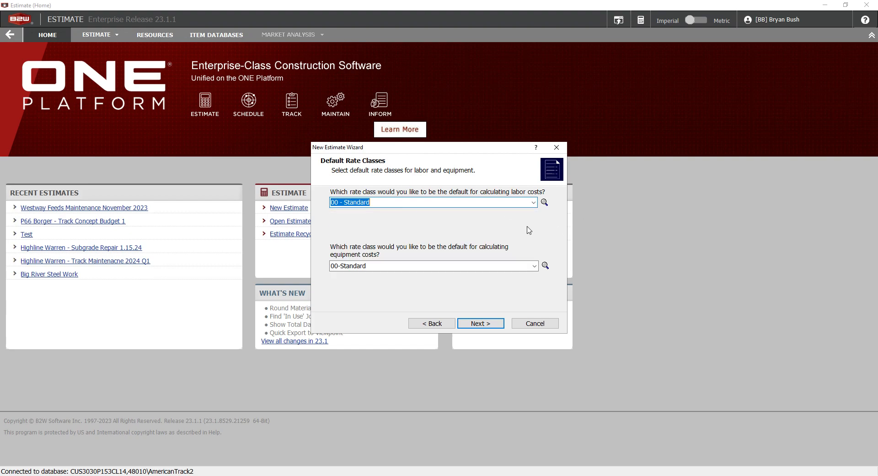
{"action": "left_click", "coordinate": [534, 266]}
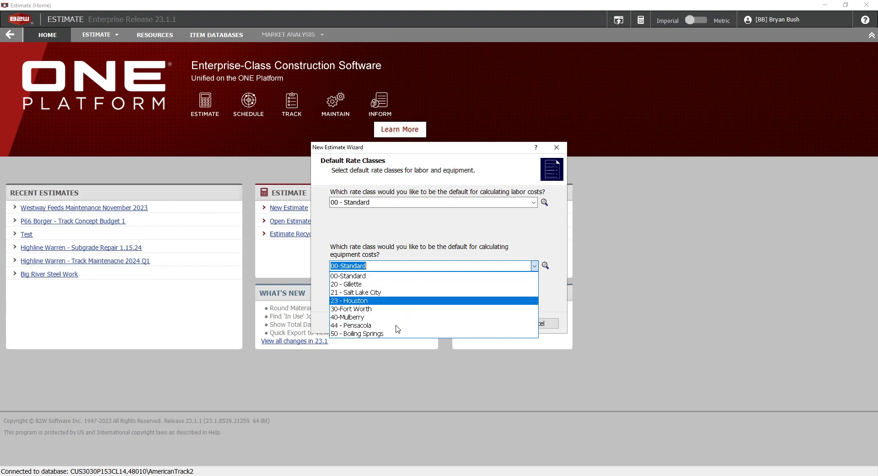
{"action": "left_click", "coordinate": [378, 276]}
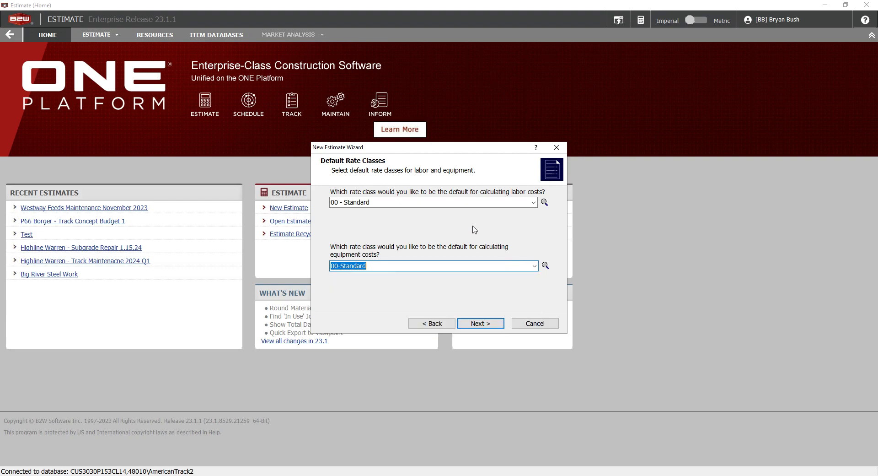
{"action": "left_click", "coordinate": [496, 324]}
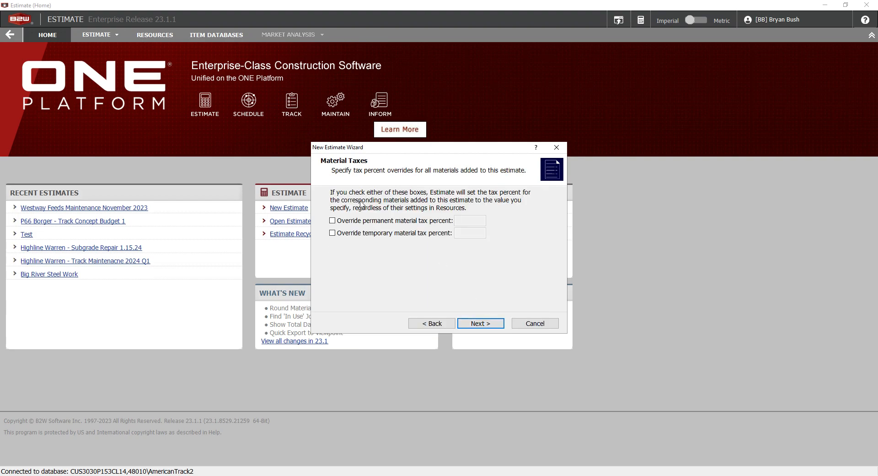
Override the permanent and temporary material tax percents with 8 each and finish creating the estimate.
{"action": "left_click", "coordinate": [332, 221]}
{"action": "left_click", "coordinate": [332, 233]}
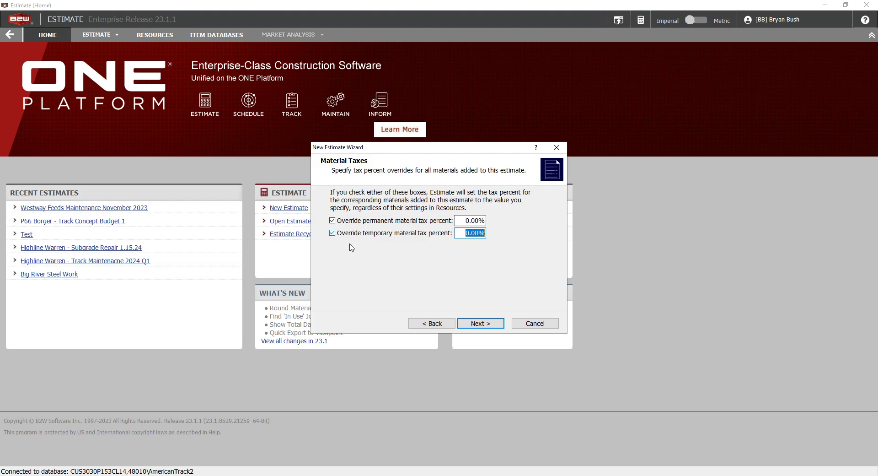
{"action": "left_click", "coordinate": [479, 221]}
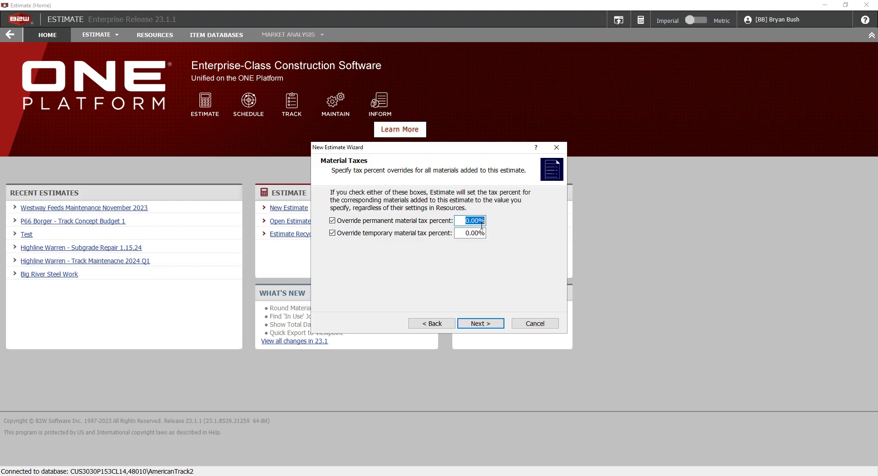
{"action": "type", "text": "8"}
{"action": "left_click", "coordinate": [478, 233]}
{"action": "type", "text": "8"}
{"action": "left_click", "coordinate": [482, 321]}
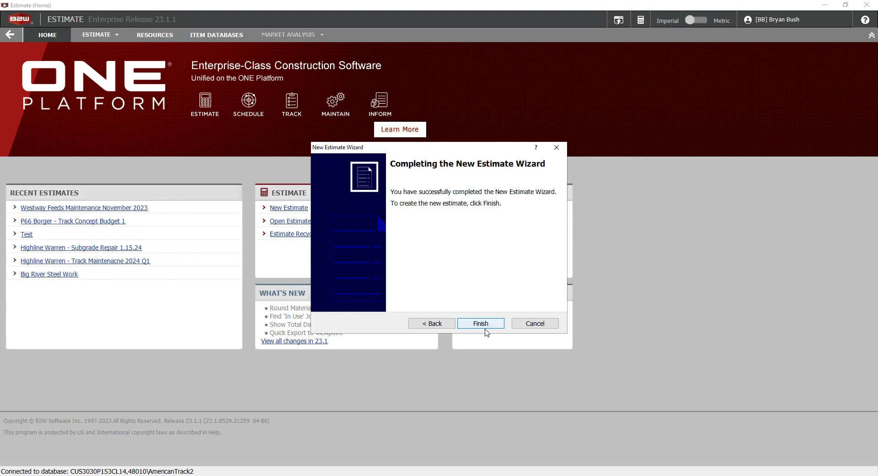
{"action": "left_click", "coordinate": [487, 325]}
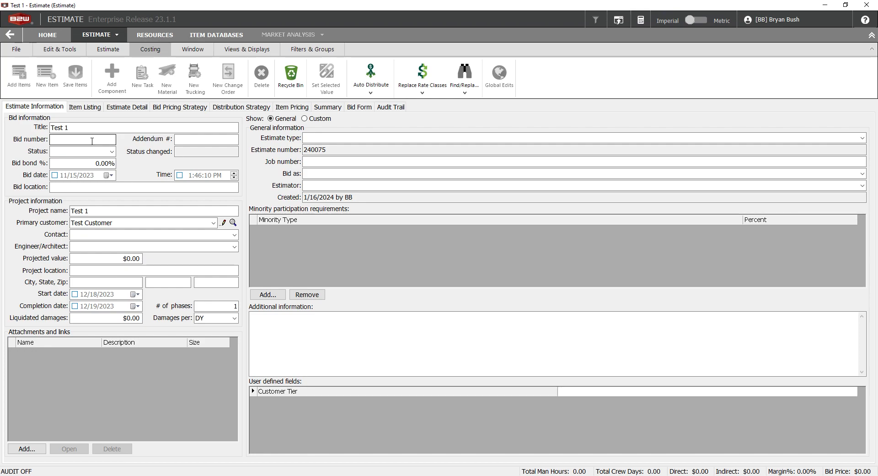
Fill in the bid number with the same value as the estimate number.
{"action": "left_click", "coordinate": [332, 152]}
{"action": "left_click", "coordinate": [103, 142]}
{"action": "left_click_drag", "start_coordinate": [68, 141], "coordinate": [49, 148]}
{"action": "left_click", "coordinate": [95, 144]}
{"action": "left_click_drag", "start_coordinate": [345, 153], "coordinate": [274, 171]}
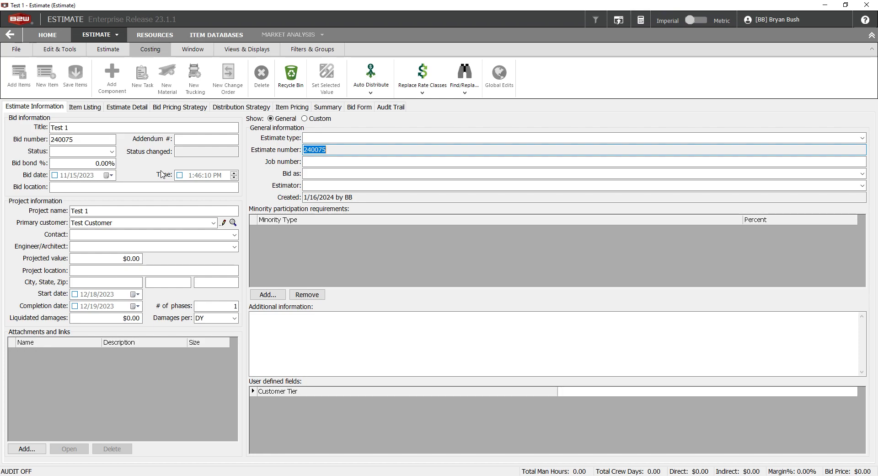
Set the bid status to Working.
{"action": "left_click", "coordinate": [111, 152]}
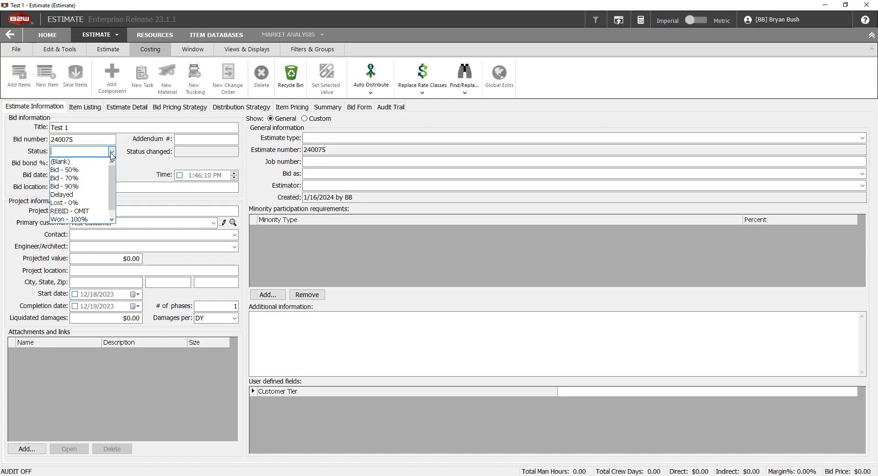
{"action": "scroll", "coordinate": [92, 195], "scroll_direction": "down", "scroll_amount": 1}
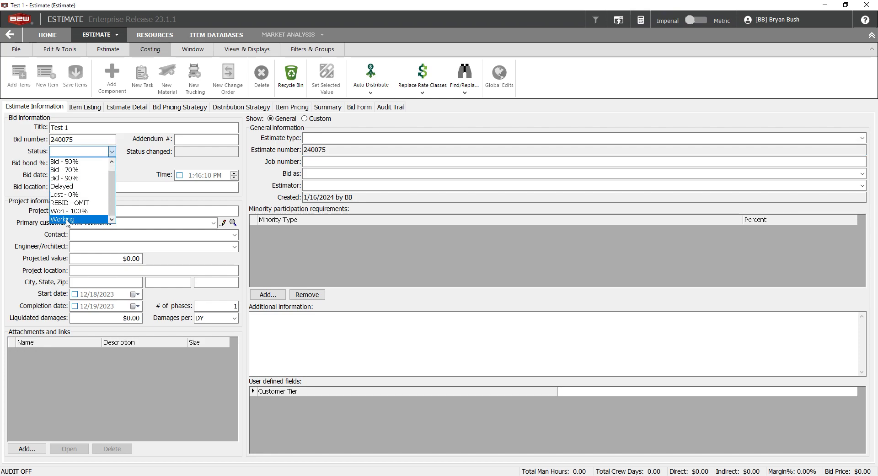
{"action": "left_click", "coordinate": [67, 220]}
{"action": "left_click", "coordinate": [112, 152]}
{"action": "left_click", "coordinate": [112, 152]}
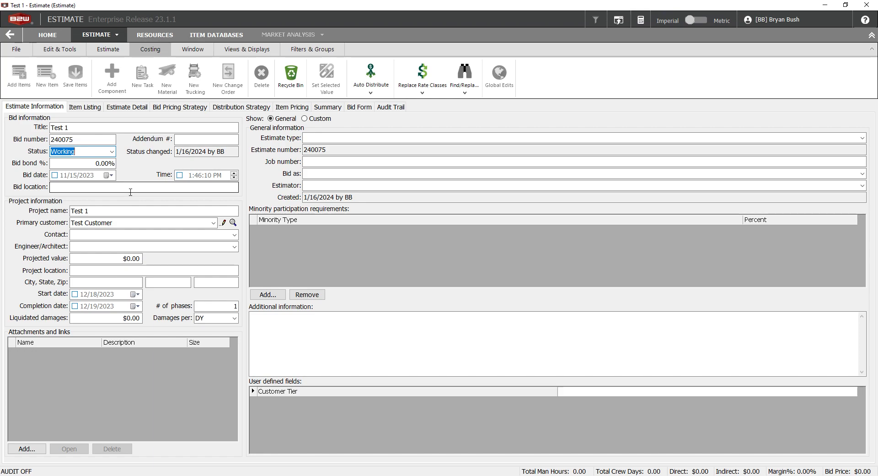
Choose an existing contact for the primary customer in the project information.
{"action": "left_click", "coordinate": [73, 190]}
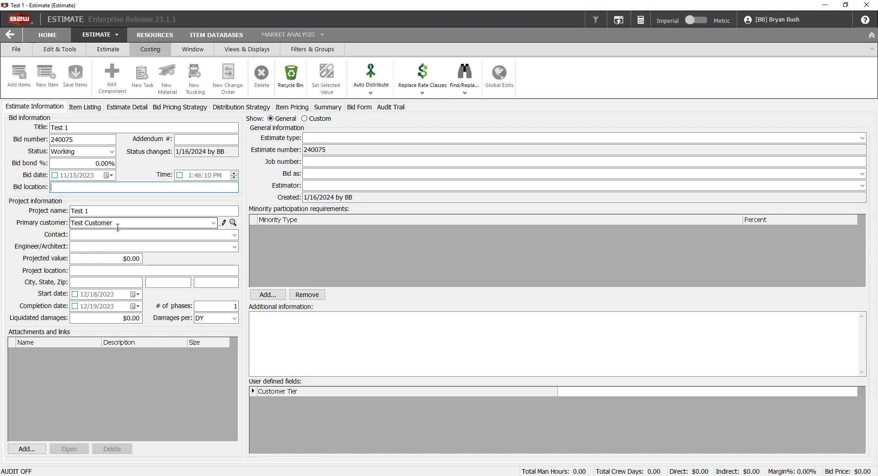
{"action": "key", "text": "Tab"}
{"action": "key", "text": "Tab"}
{"action": "key", "text": "Tab"}
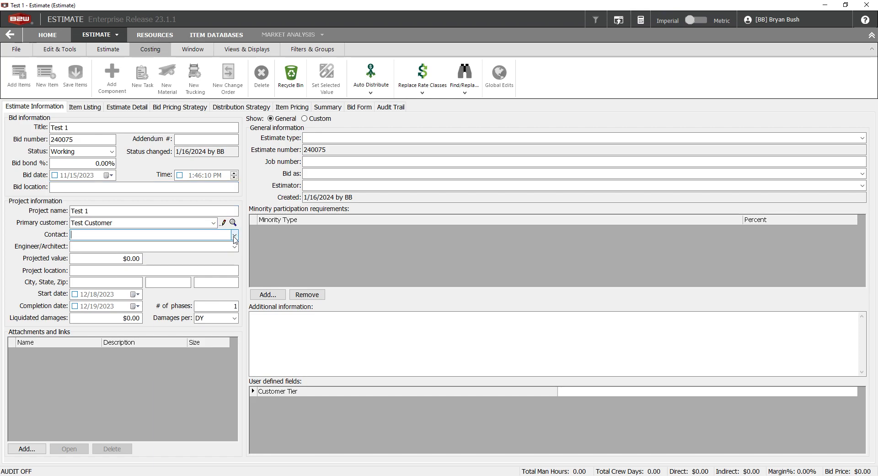
{"action": "left_click", "coordinate": [234, 236]}
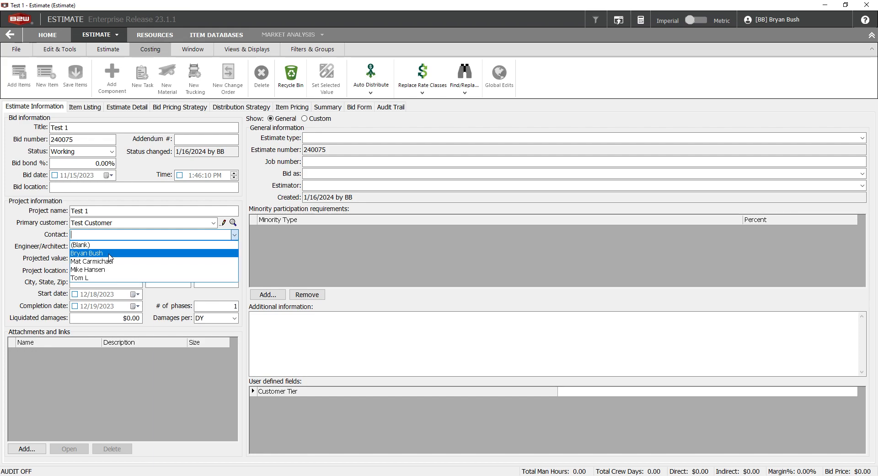
{"action": "left_click", "coordinate": [110, 254]}
Try to create a new contact by entering a different contact name, with the option to add it to Resources.
{"action": "left_click", "coordinate": [140, 237]}
{"action": "left_click_drag", "start_coordinate": [117, 239], "coordinate": [47, 238]}
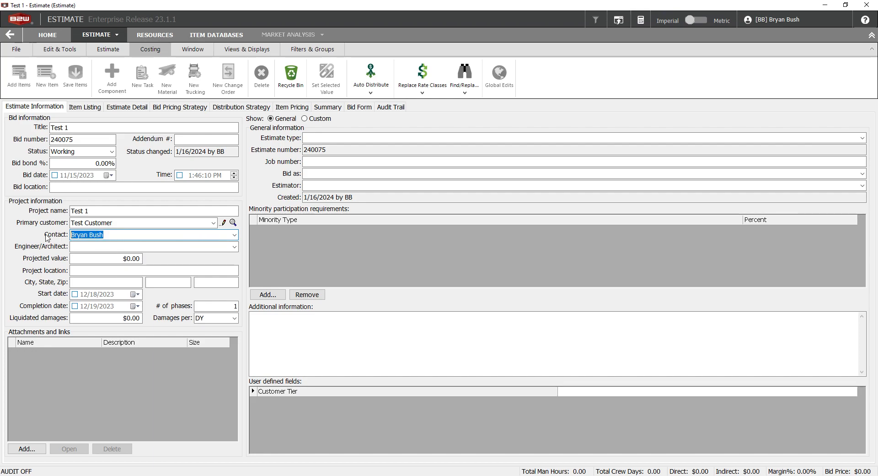
{"action": "type", "text": "ken R"}
{"action": "key", "text": "Tab"}
{"action": "left_click", "coordinate": [408, 214]}
{"action": "left_click", "coordinate": [479, 224]}
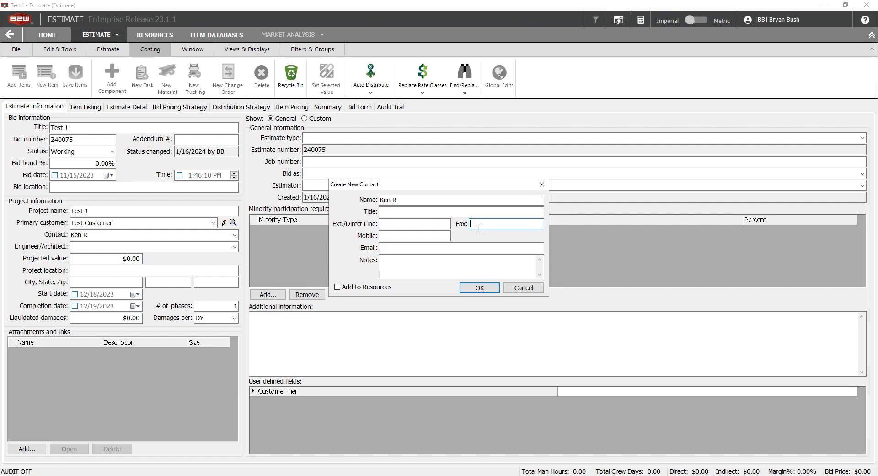
{"action": "left_click", "coordinate": [338, 287]}
{"action": "left_click", "coordinate": [511, 289]}
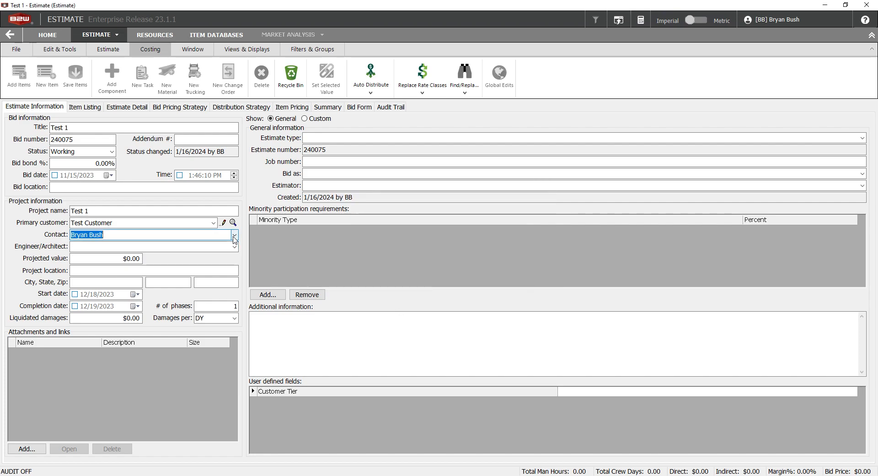
{"action": "left_click", "coordinate": [234, 236]}
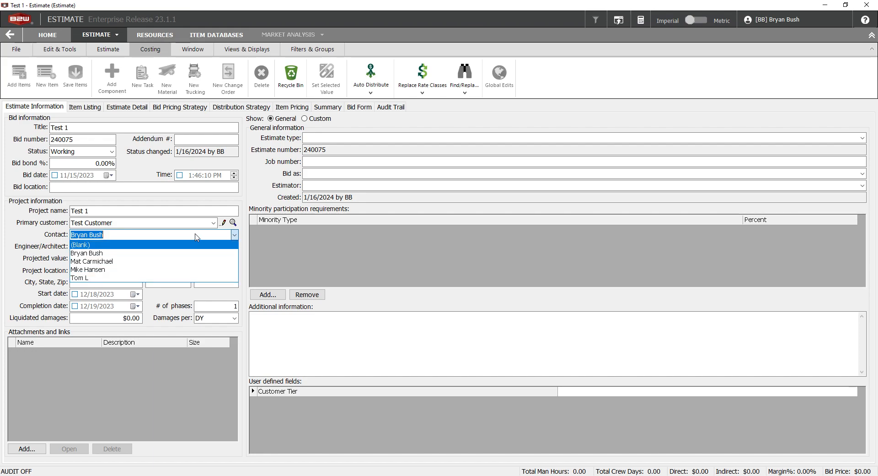
{"action": "left_click", "coordinate": [197, 236]}
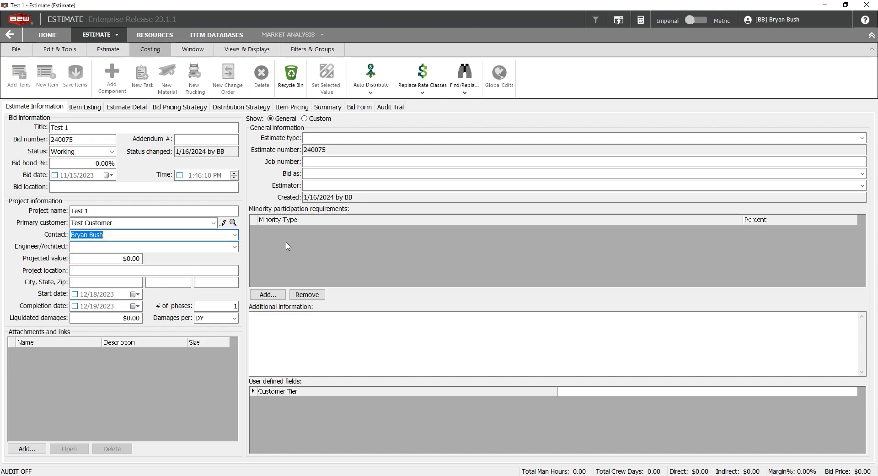
{"action": "left_click", "coordinate": [211, 249]}
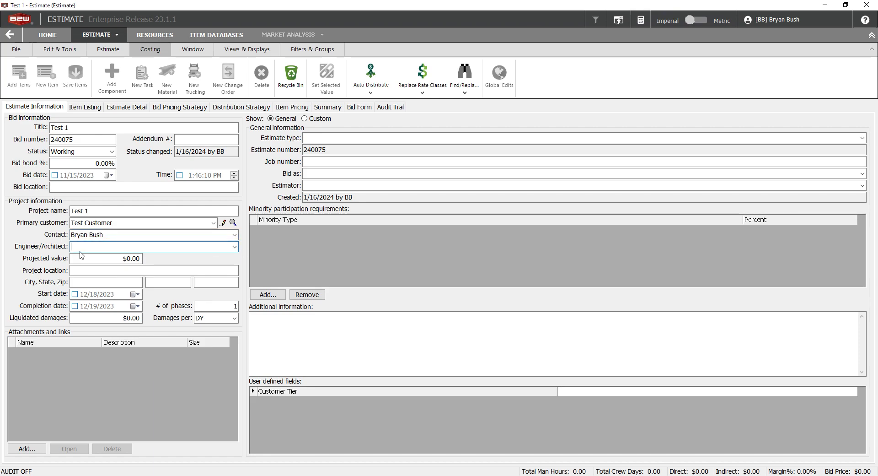
{"action": "left_click", "coordinate": [106, 270]}
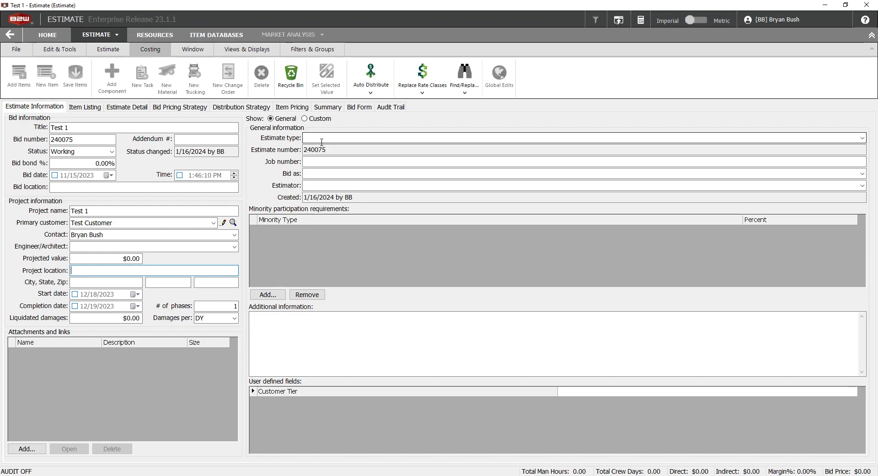
Set the estimate type to "A - Planned Work New Customer" and open the estimate's item listing.
{"action": "left_click", "coordinate": [862, 138]}
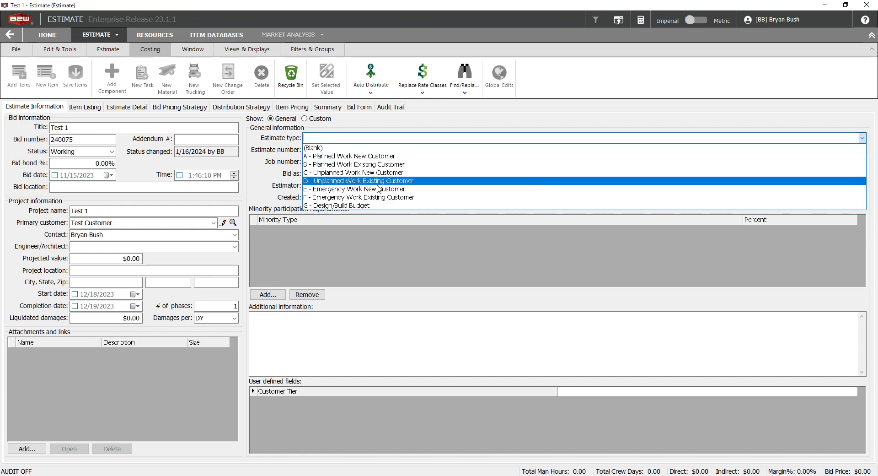
{"action": "left_click", "coordinate": [365, 156]}
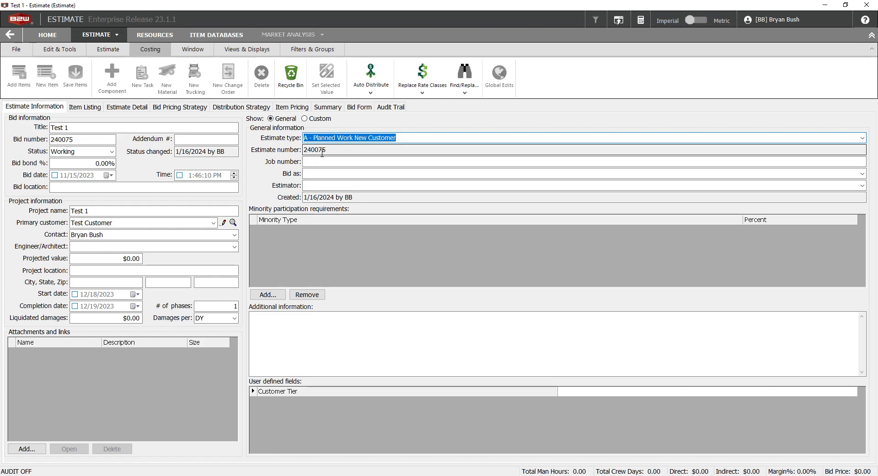
{"action": "left_click", "coordinate": [862, 174]}
{"action": "left_click", "coordinate": [830, 174]}
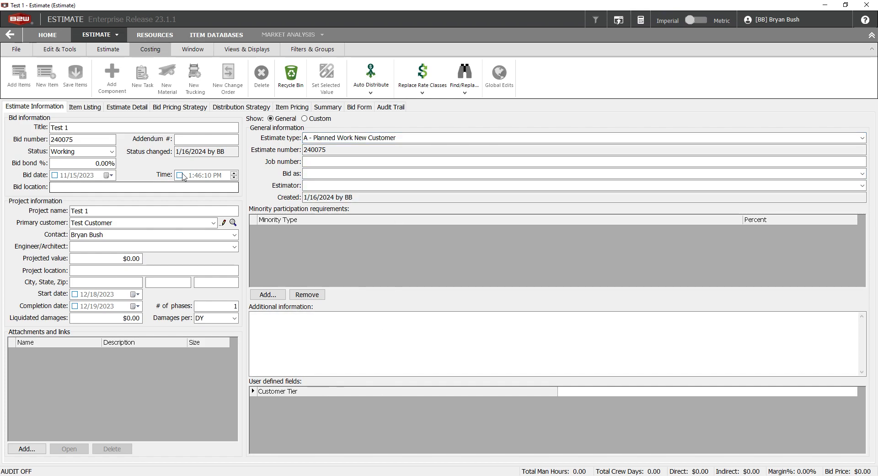
{"action": "left_click", "coordinate": [83, 109]}
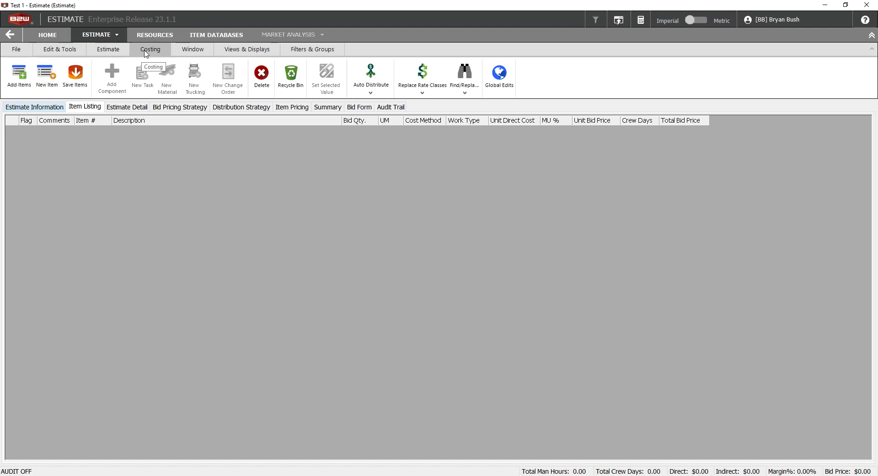
Add the Mobilization and General Maintenance items from the STANDARD database to the item listing.
{"action": "left_click", "coordinate": [13, 87]}
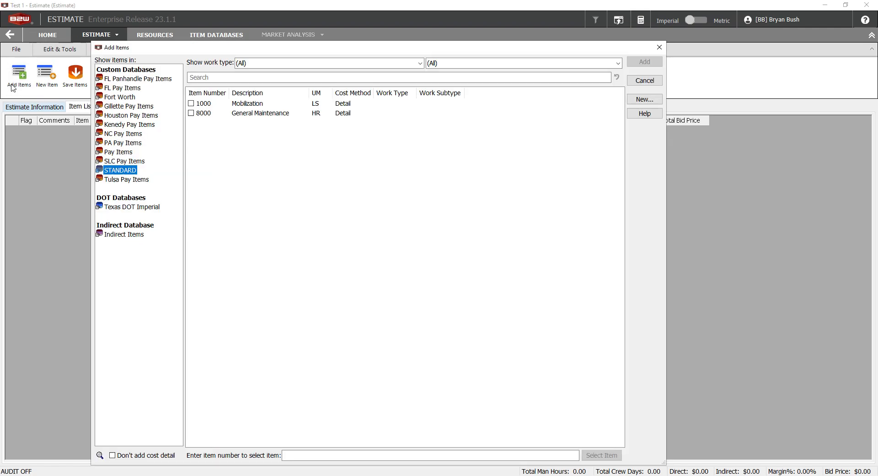
{"action": "left_click", "coordinate": [191, 103]}
{"action": "left_click", "coordinate": [192, 113]}
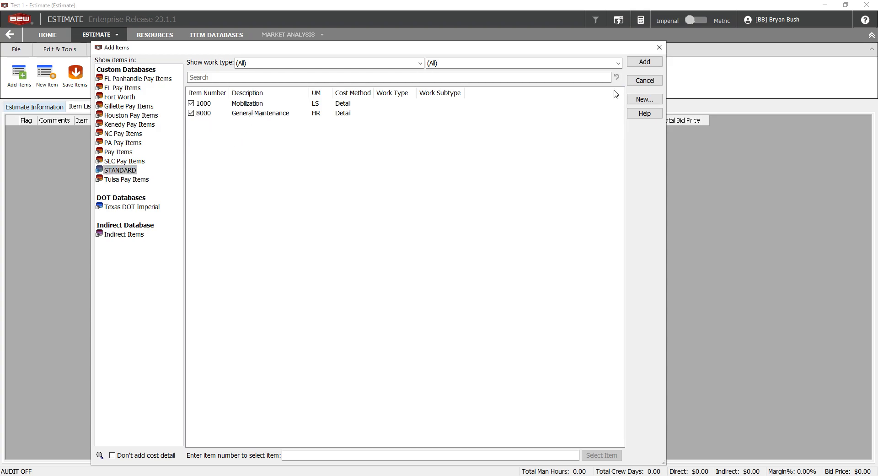
{"action": "left_click", "coordinate": [645, 62]}
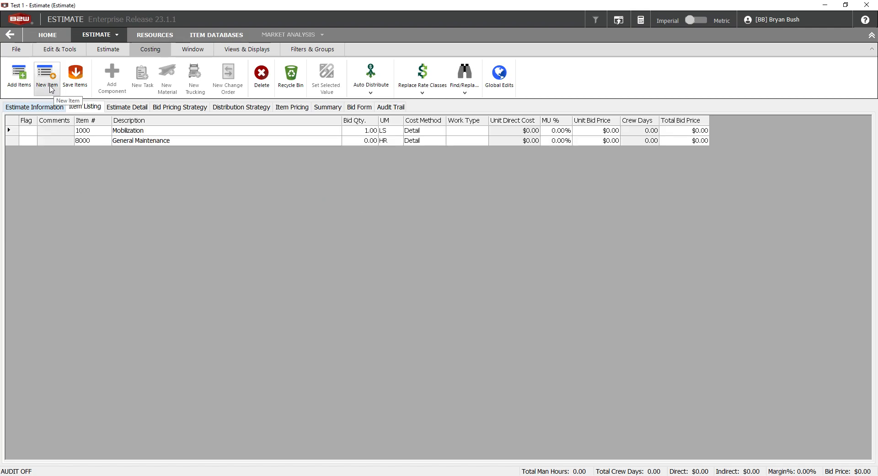
{"action": "left_click", "coordinate": [19, 80]}
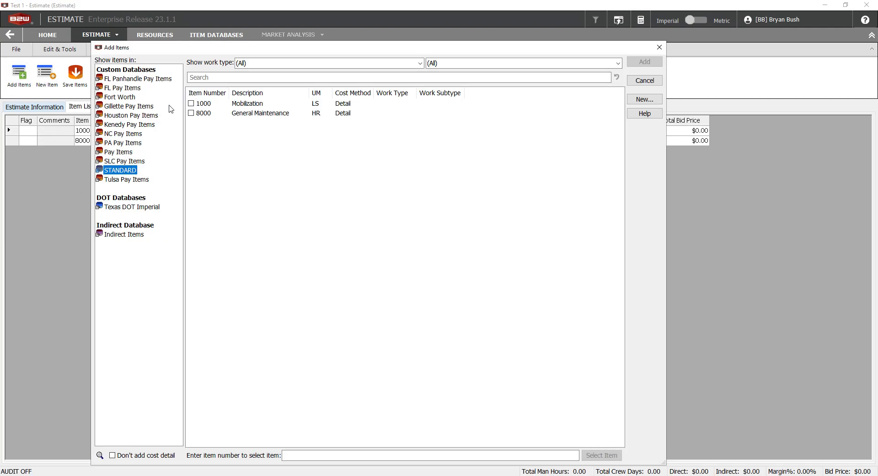
{"action": "left_click", "coordinate": [659, 47]}
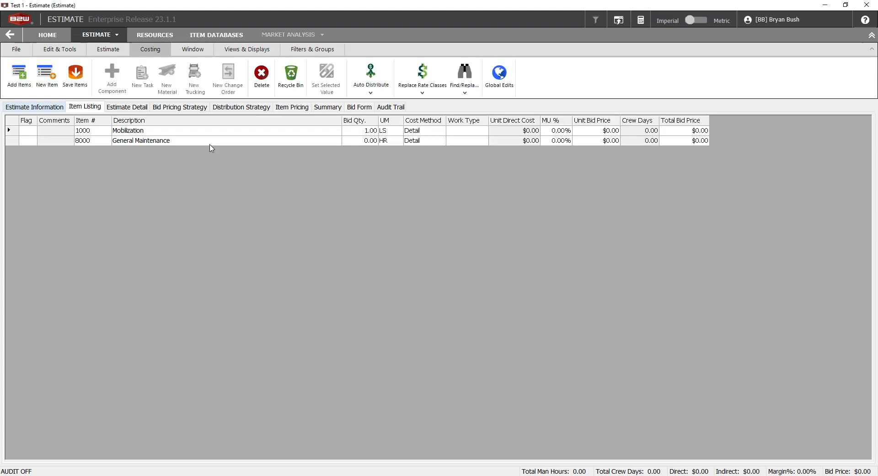
Create a new pay item number 3 described as "Clean Up" with a bid quantity of 1 and the unit LS (Lump Sum).
{"action": "left_click", "coordinate": [47, 80]}
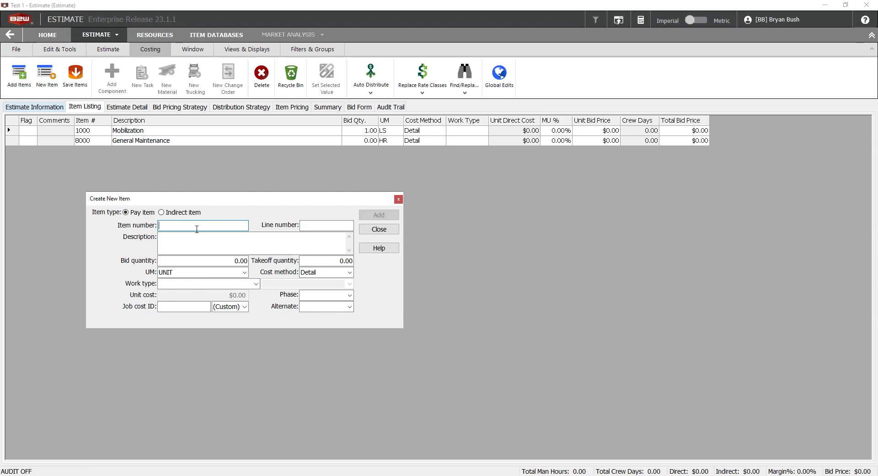
{"action": "left_click", "coordinate": [195, 246]}
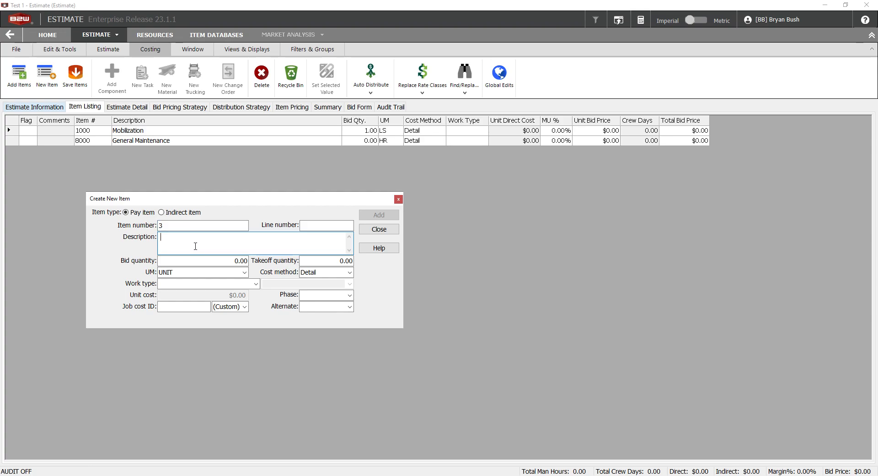
{"action": "type", "text": "Clean Up"}
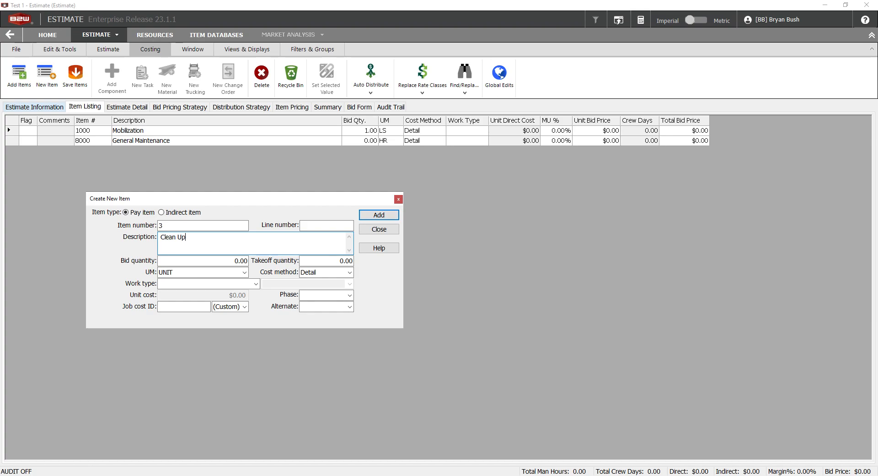
{"action": "key", "text": "Tab"}
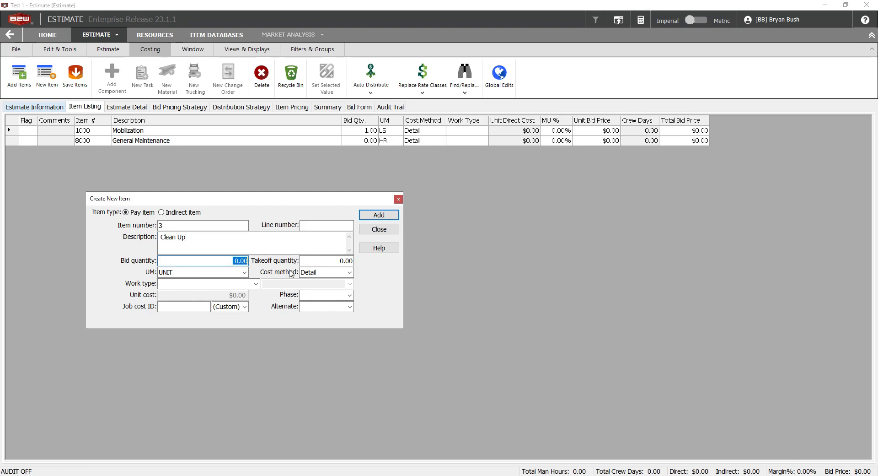
{"action": "type", "text": "1"}
{"action": "left_click", "coordinate": [230, 273]}
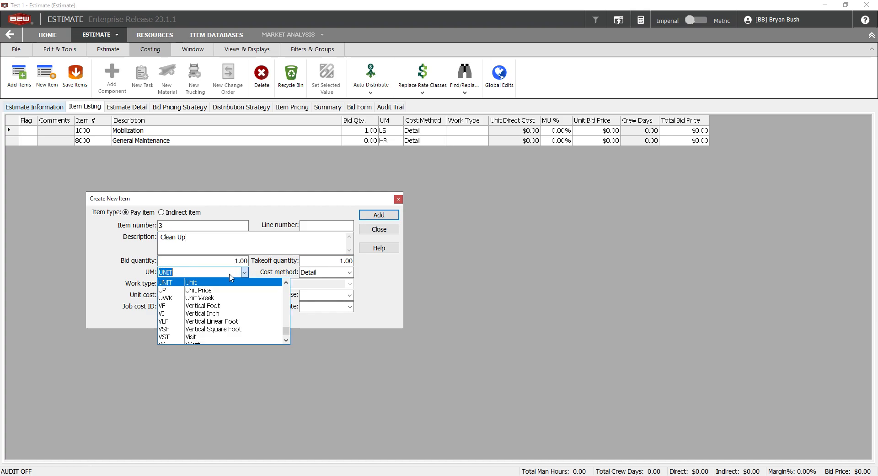
{"action": "type", "text": "LS"}
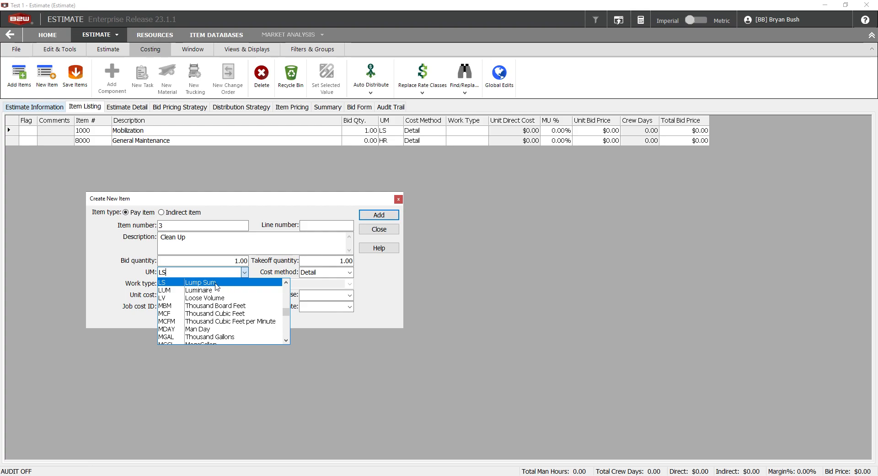
{"action": "left_click", "coordinate": [213, 283]}
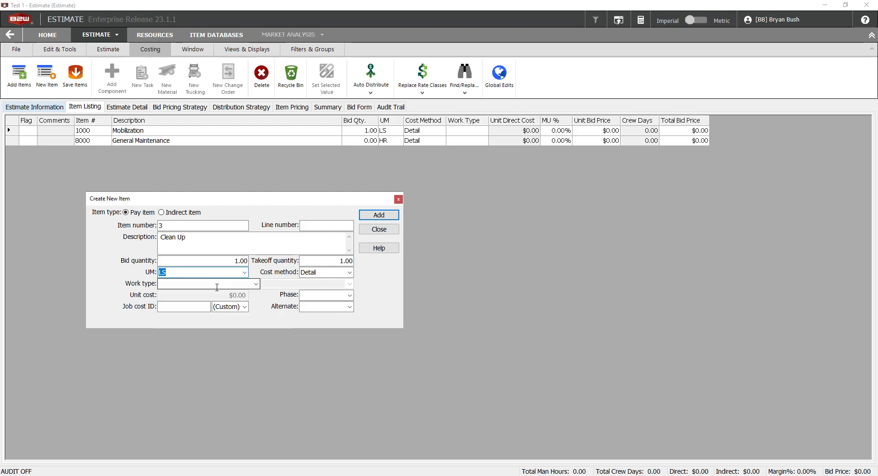
{"action": "left_click", "coordinate": [379, 215]}
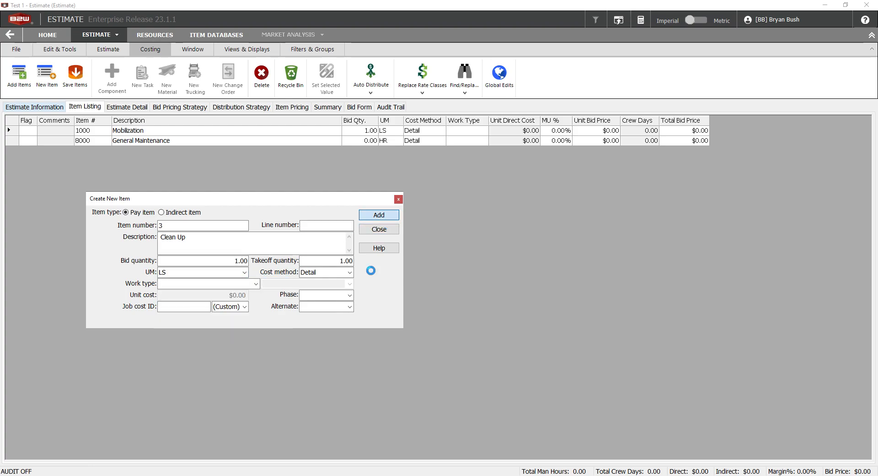
{"action": "left_click", "coordinate": [399, 200]}
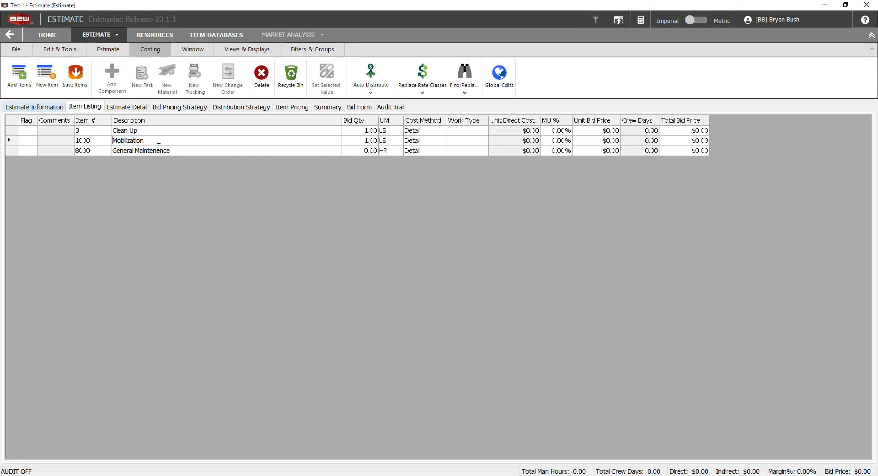
Renumber the Mobilization item as 1 and the General Maintenance item as 2.
{"action": "left_click", "coordinate": [99, 140]}
{"action": "left_click", "coordinate": [108, 132]}
{"action": "left_click", "coordinate": [108, 145]}
{"action": "type", "text": "1"}
{"action": "left_click", "coordinate": [101, 155]}
{"action": "type", "text": "2"}
{"action": "key", "text": "Tab"}
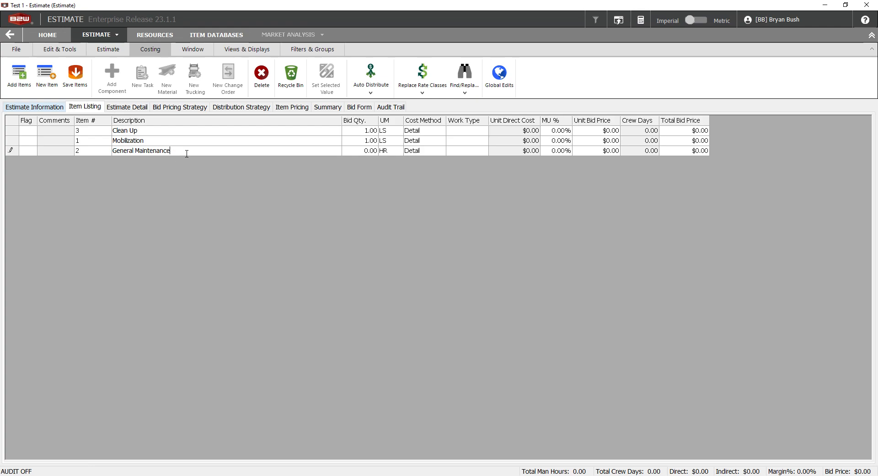
Change the General Maintenance item's description to "Change 2 Ties" and set its bid quantity to 5.
{"action": "left_click_drag", "start_coordinate": [187, 154], "coordinate": [101, 153]}
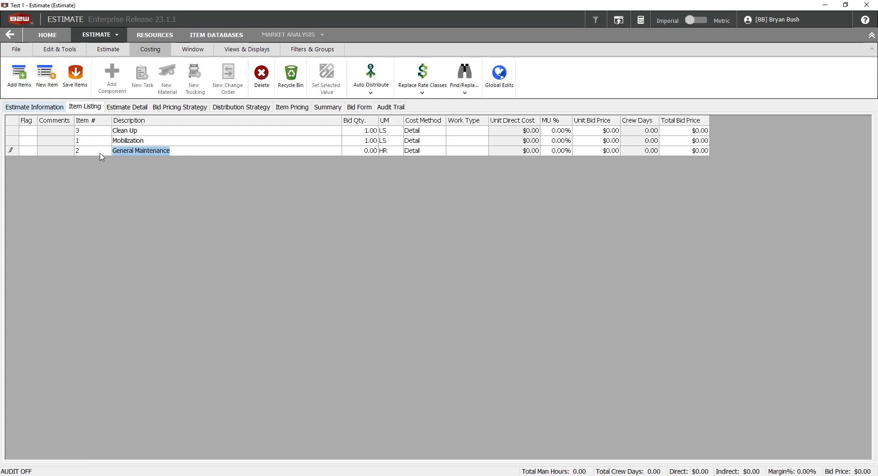
{"action": "type", "text": "Change 2 Ties"}
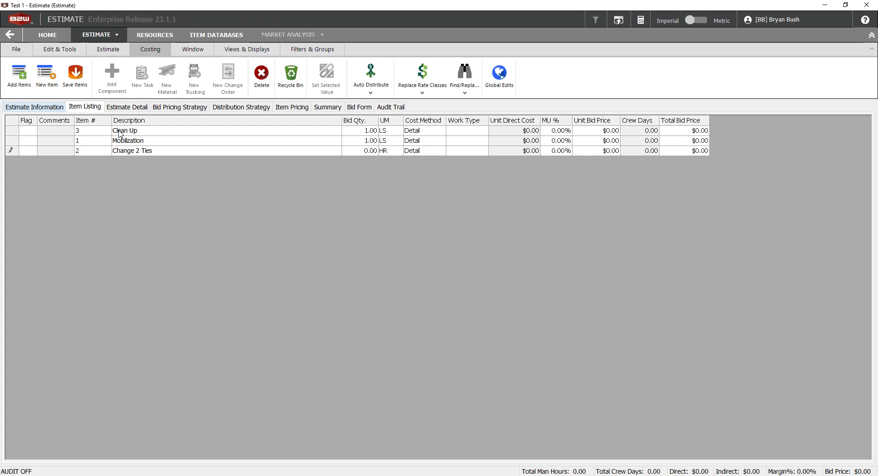
{"action": "left_click", "coordinate": [357, 132]}
{"action": "left_click", "coordinate": [365, 141]}
{"action": "left_click", "coordinate": [364, 152]}
{"action": "type", "text": "5"}
{"action": "key", "text": "Return"}
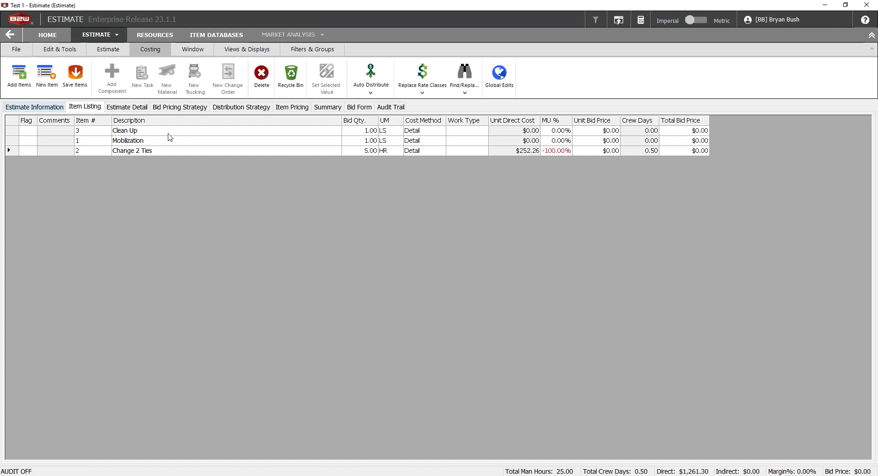
Open the details of the "MOBE Maintenance - 5 Man" crew under the Mobilization item in the estimate detail.
{"action": "left_click", "coordinate": [122, 108]}
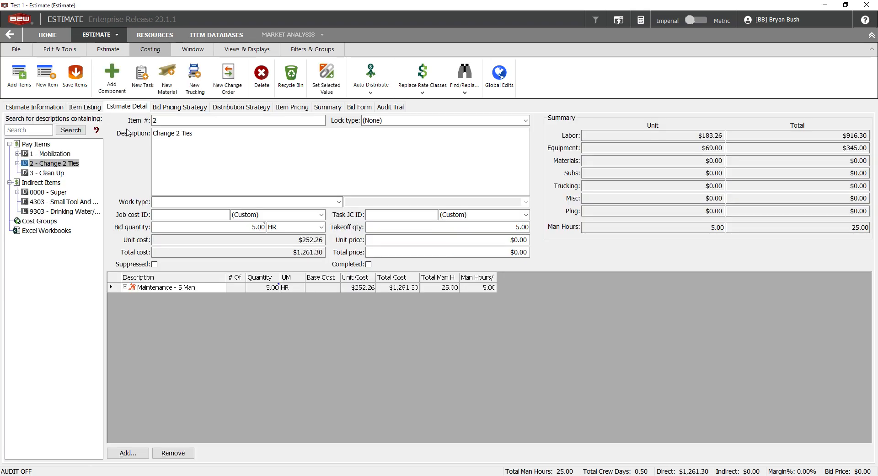
{"action": "left_click", "coordinate": [50, 155]}
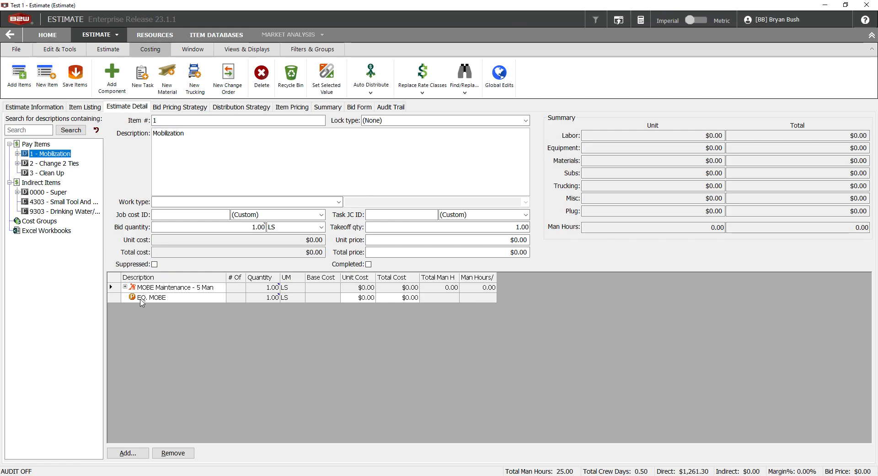
{"action": "left_click", "coordinate": [128, 290]}
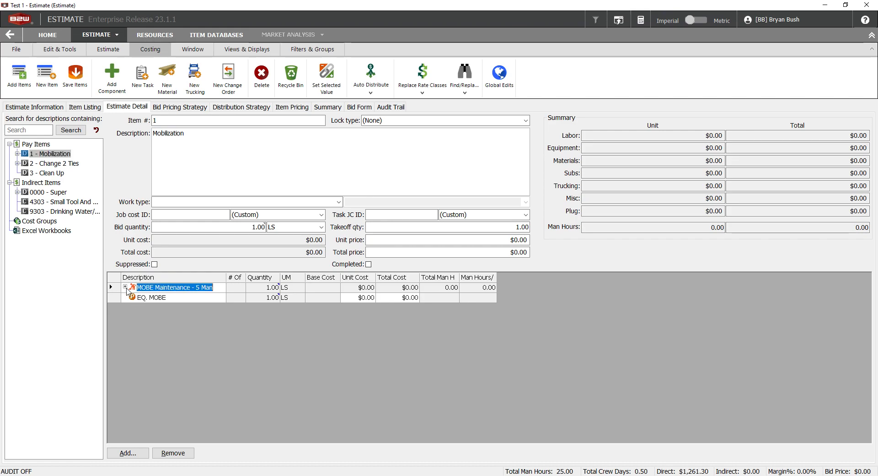
{"action": "left_click", "coordinate": [126, 287]}
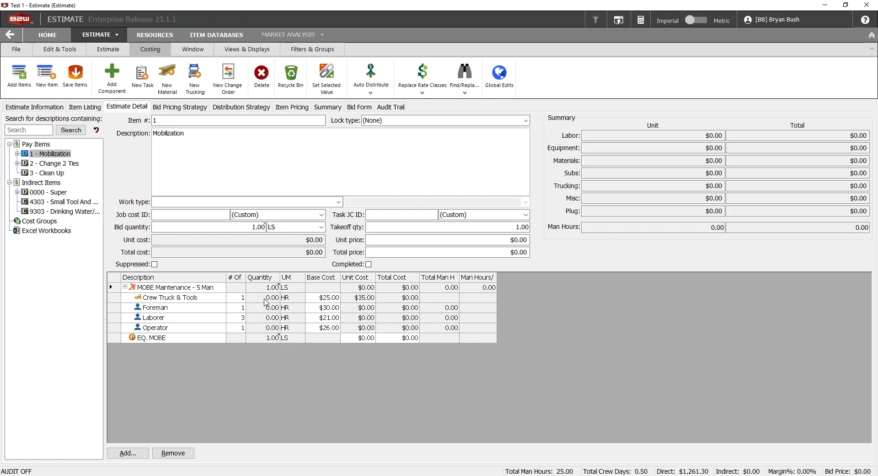
{"action": "left_click", "coordinate": [115, 289]}
{"action": "double_click", "coordinate": [115, 290]}
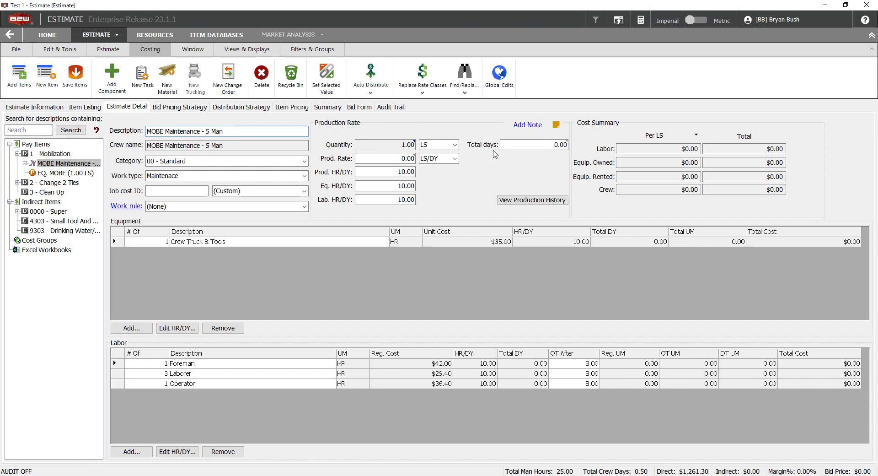
Set the mobilization crew's total days to 0.5.
{"action": "left_click", "coordinate": [382, 160]}
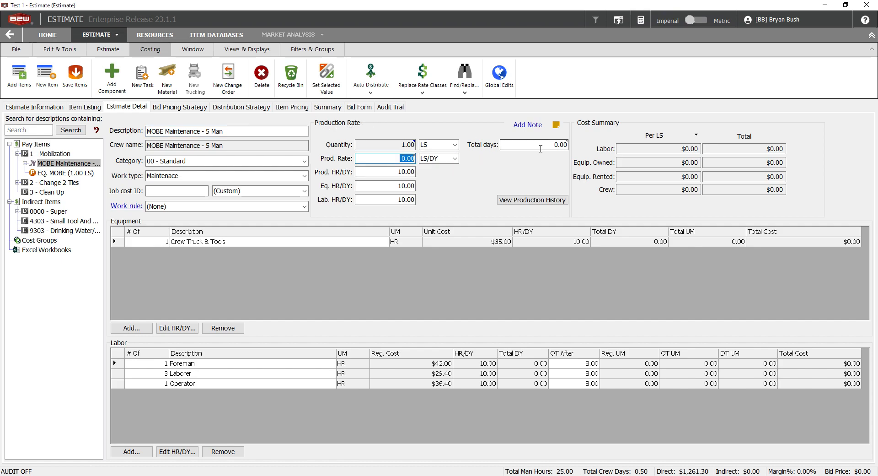
{"action": "left_click", "coordinate": [548, 148]}
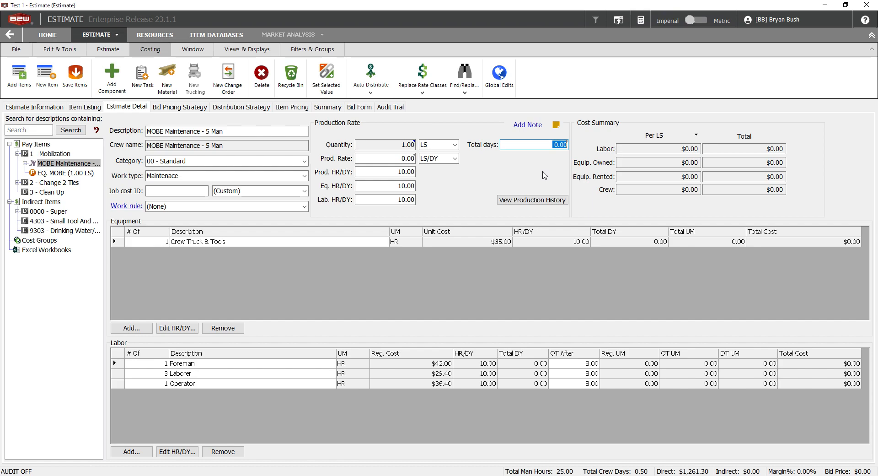
{"action": "left_click", "coordinate": [399, 161]}
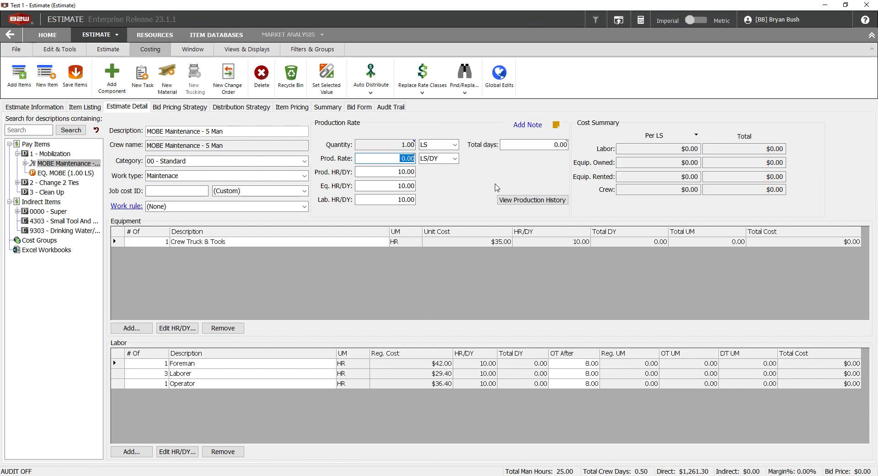
{"action": "left_click", "coordinate": [544, 148]}
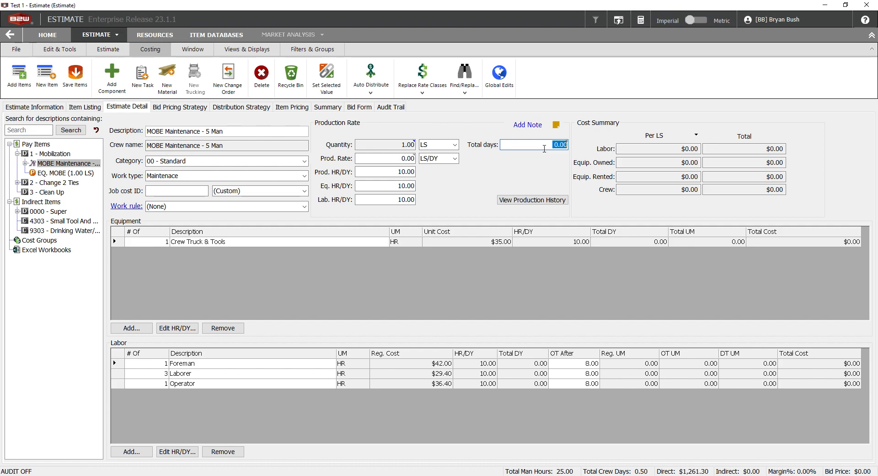
{"action": "type", "text": "0.5"}
{"action": "key", "text": "Return"}
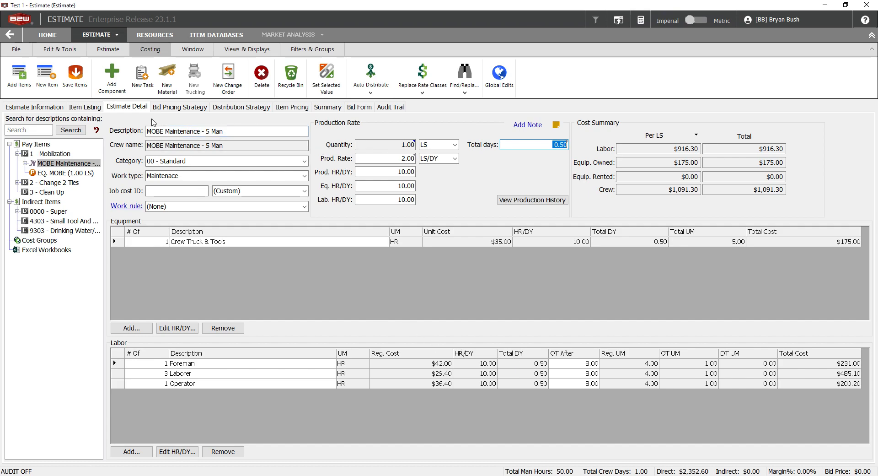
Return to the Mobilization item and set the unit cost of its EQ. MOBE component to 1500.
{"action": "left_click", "coordinate": [52, 154]}
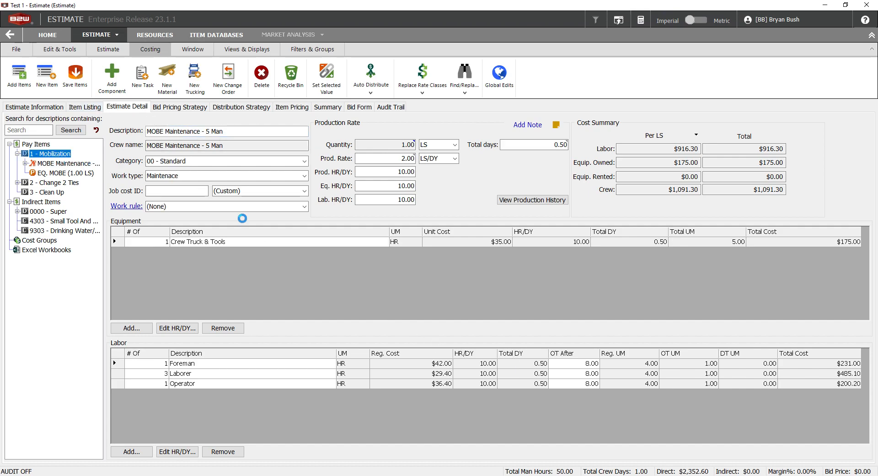
{"action": "left_click", "coordinate": [126, 287]}
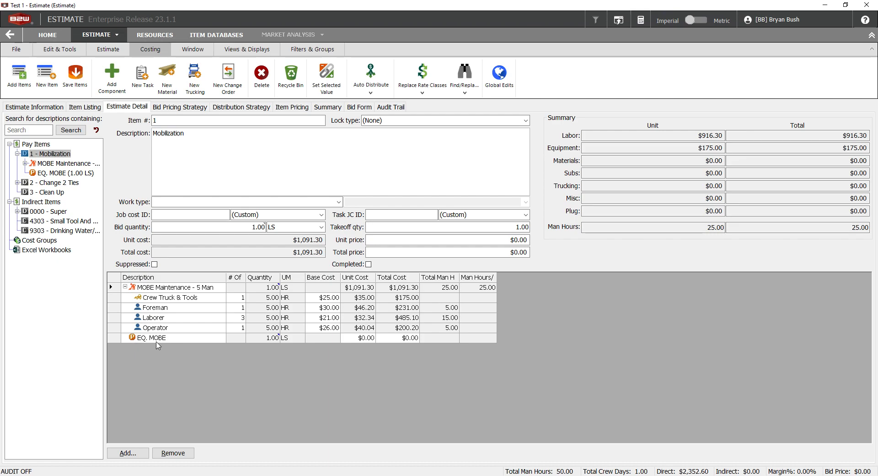
{"action": "left_click", "coordinate": [362, 338]}
{"action": "type", "text": "1500"}
{"action": "key", "text": "Return"}
Review the Change 2 Ties item's bid quantity and the equipment and labor that make up its maintenance crew.
{"action": "left_click", "coordinate": [45, 184]}
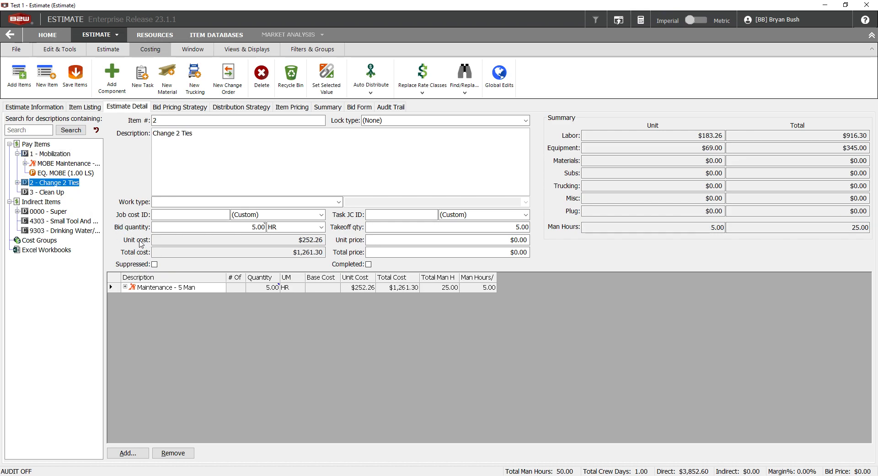
{"action": "left_click", "coordinate": [257, 228]}
{"action": "left_click", "coordinate": [257, 320]}
{"action": "left_click", "coordinate": [250, 231]}
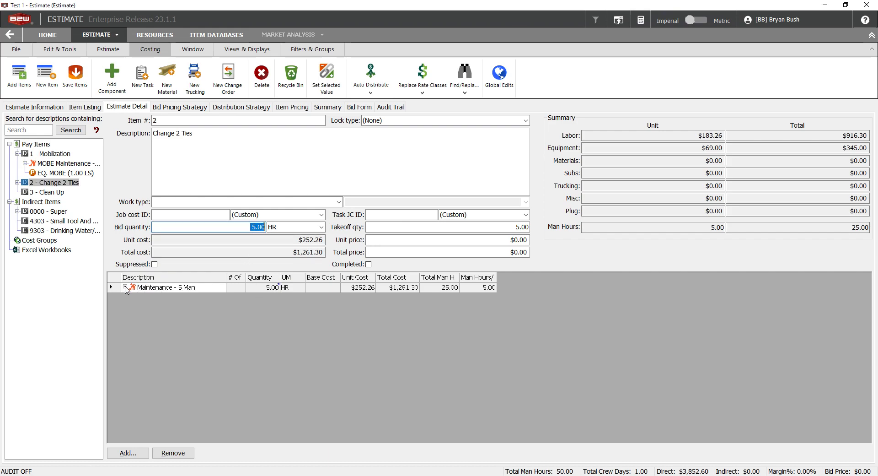
{"action": "left_click", "coordinate": [125, 287]}
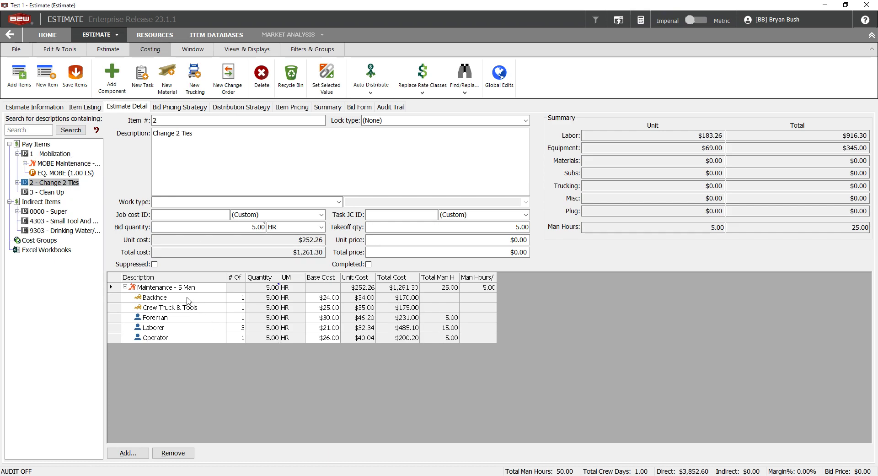
{"action": "left_click", "coordinate": [125, 287]}
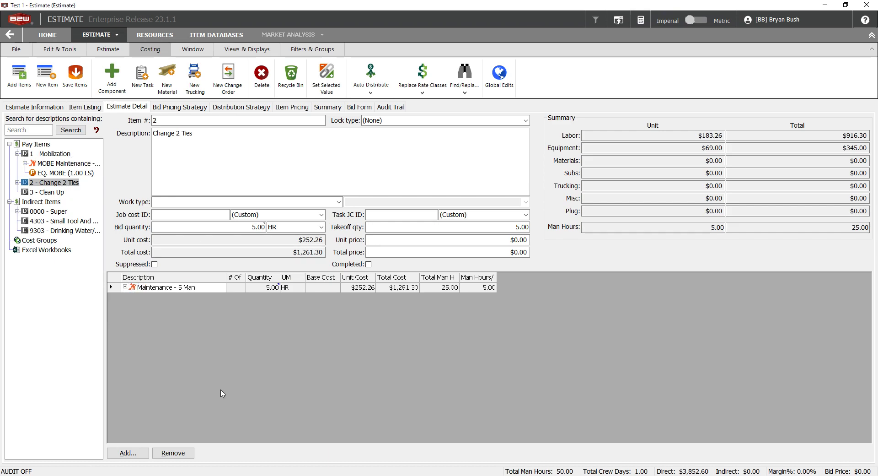
Add the 7" 80/20 Wood tie material to the Change 2 Ties item by searching the materials for "ties".
{"action": "left_click", "coordinate": [128, 453]}
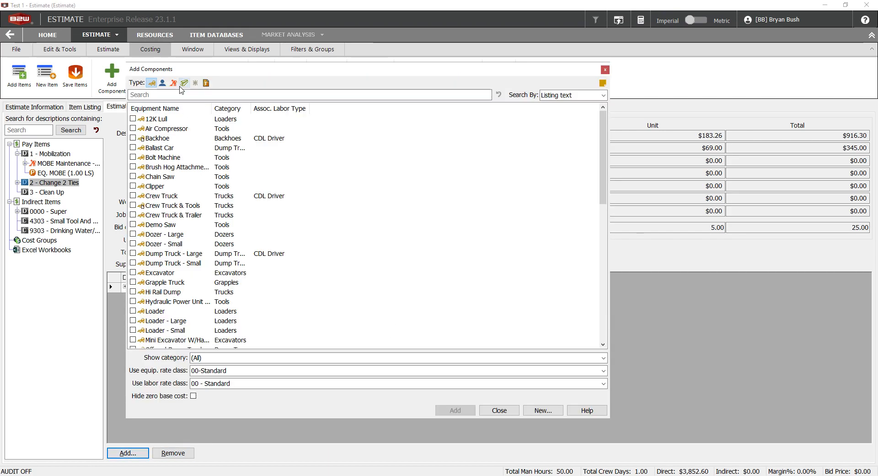
{"action": "left_click", "coordinate": [185, 82]}
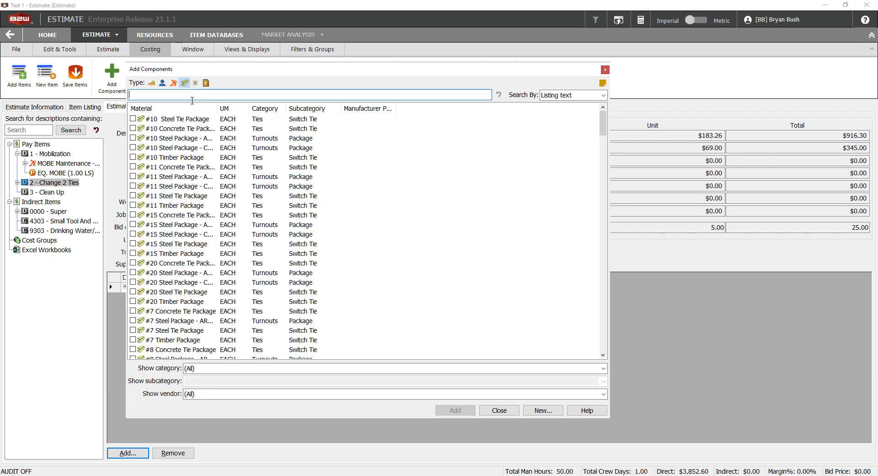
{"action": "type", "text": "ties"}
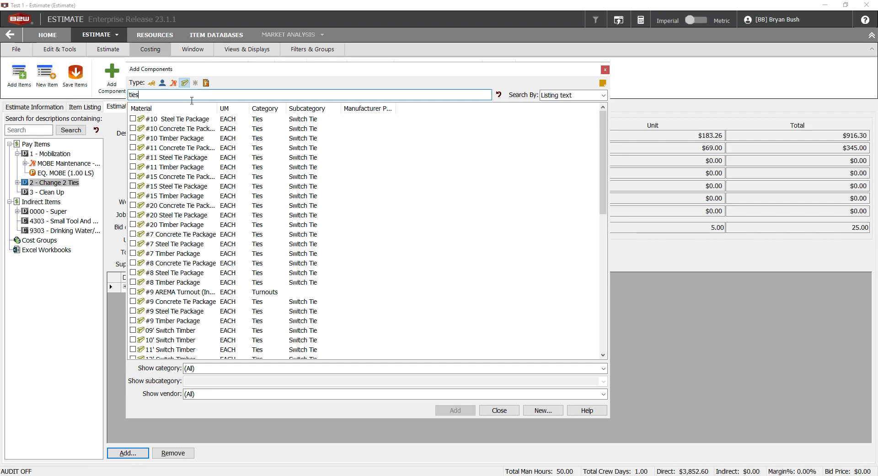
{"action": "scroll", "coordinate": [229, 288], "scroll_direction": "down", "scroll_amount": 11}
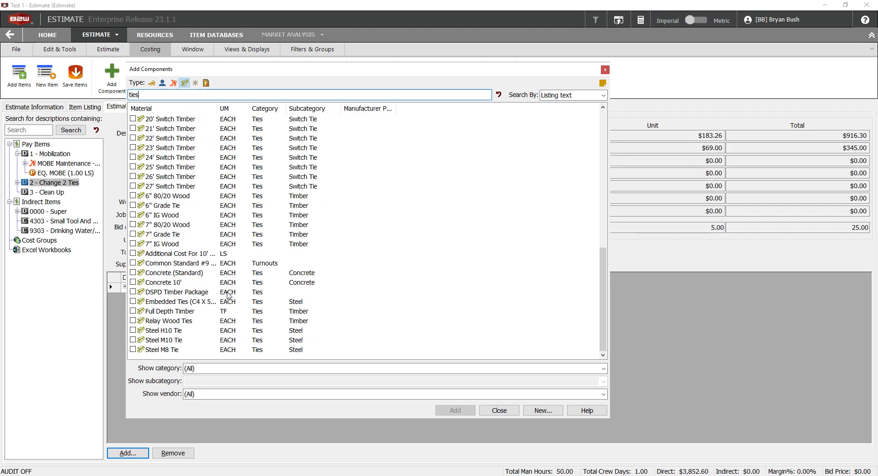
{"action": "left_click", "coordinate": [133, 224]}
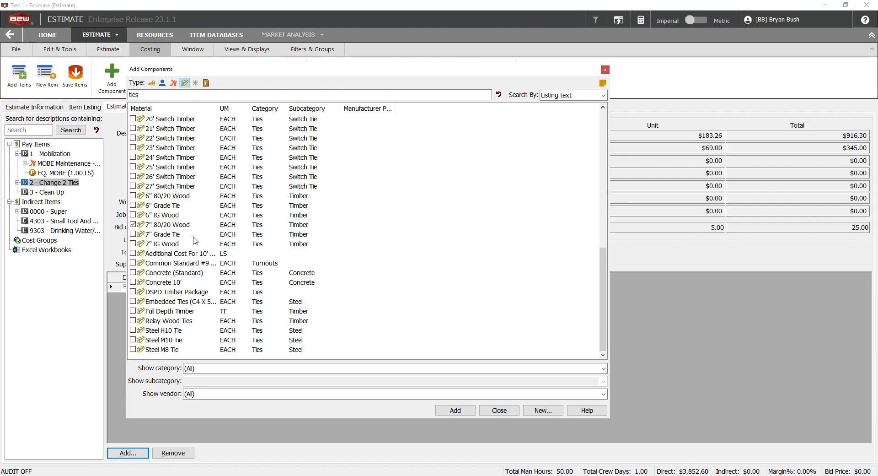
{"action": "left_click", "coordinate": [466, 411]}
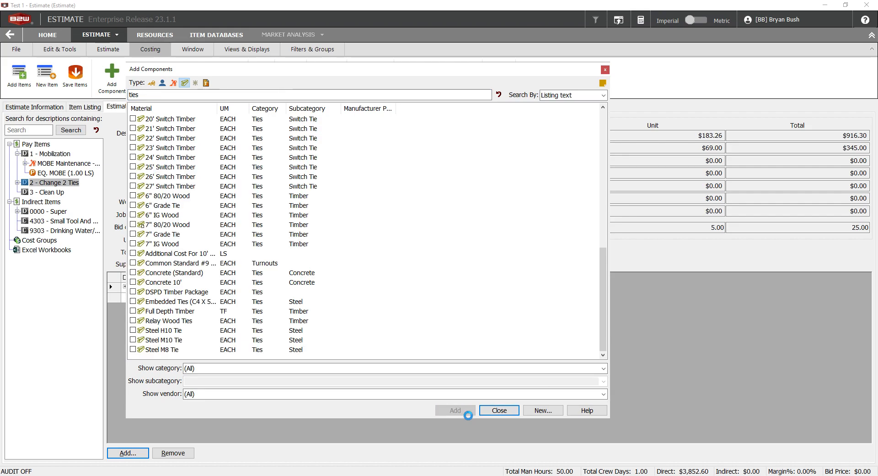
{"action": "left_click", "coordinate": [605, 69]}
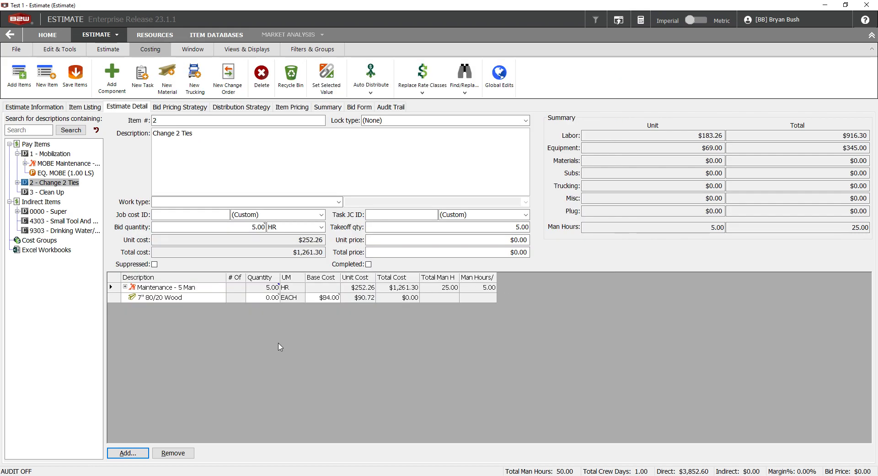
Set the 7" 80/20 Wood material's quantity to 2 and base cost to 85, and expand the Change 2 Ties item and its crew.
{"action": "left_click", "coordinate": [270, 298]}
{"action": "type", "text": "2"}
{"action": "key", "text": "Return"}
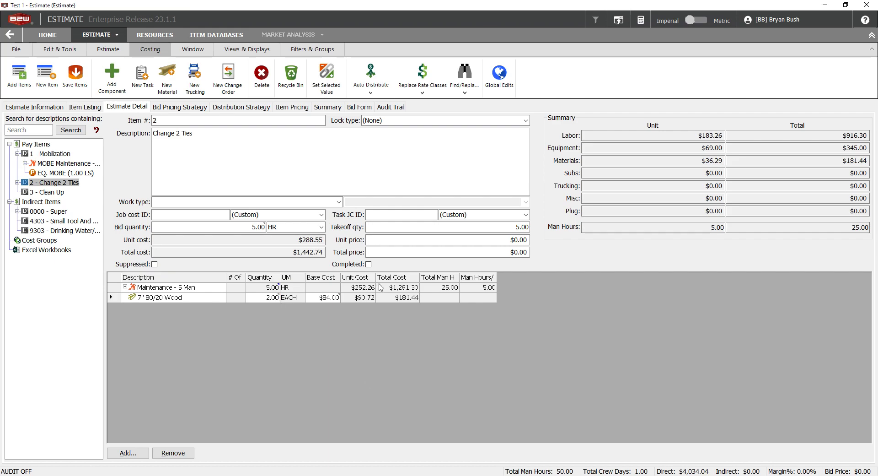
{"action": "double_click", "coordinate": [321, 297]}
{"action": "type", "text": "85"}
{"action": "key", "text": "Return"}
{"action": "left_click", "coordinate": [18, 182]}
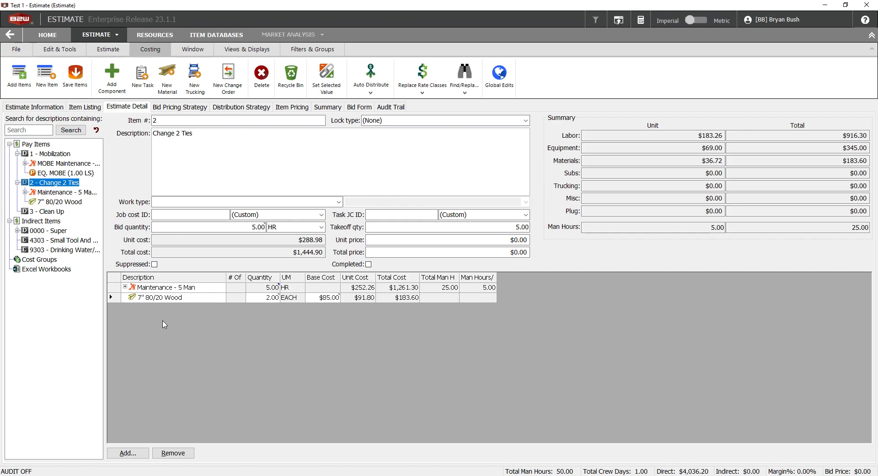
{"action": "left_click", "coordinate": [124, 286]}
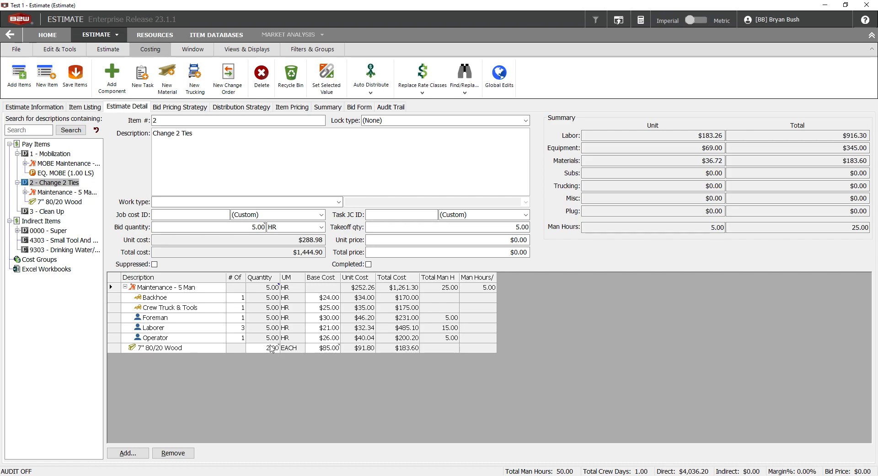
Add the standard "Maintenance - 5 Man" crew to the Clean Up item.
{"action": "left_click", "coordinate": [46, 212]}
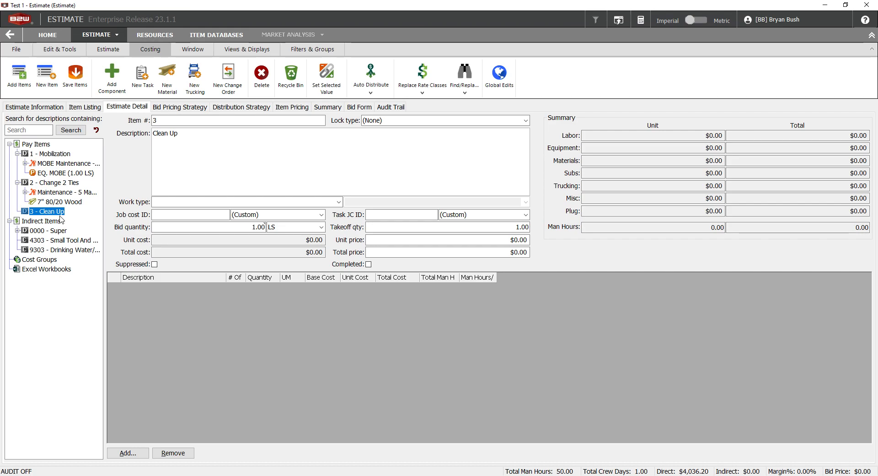
{"action": "left_click", "coordinate": [181, 293]}
{"action": "left_click", "coordinate": [128, 453]}
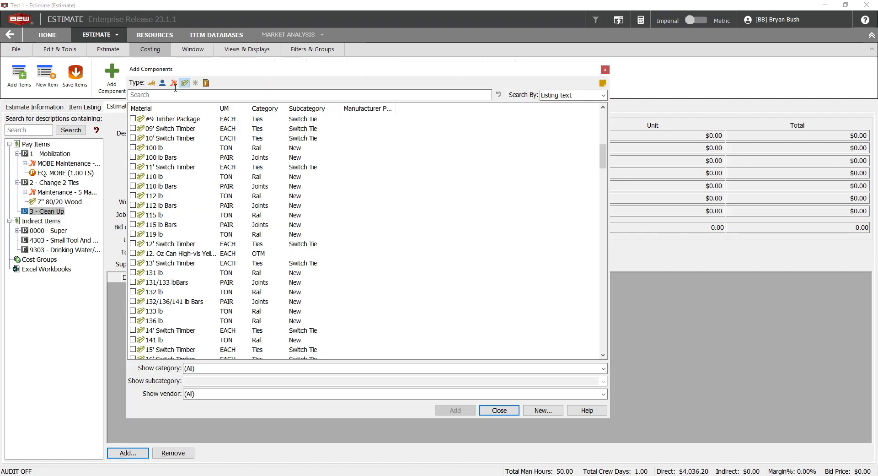
{"action": "left_click", "coordinate": [177, 83]}
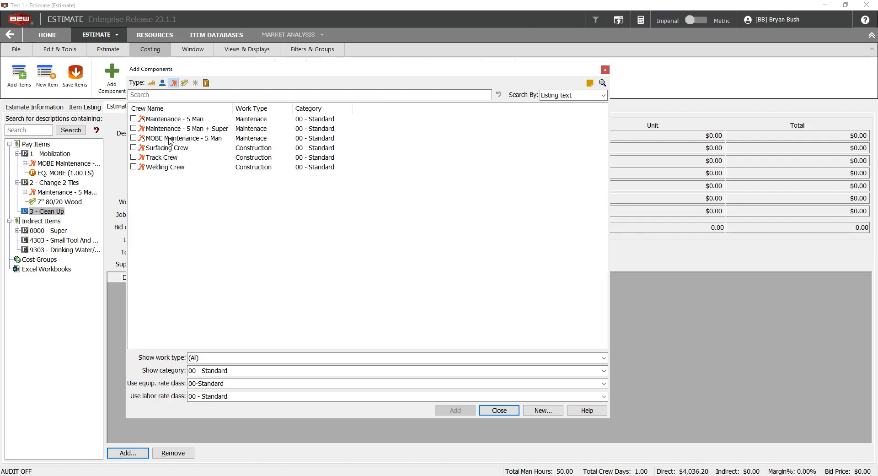
{"action": "left_click", "coordinate": [137, 119]}
{"action": "left_click", "coordinate": [457, 411]}
{"action": "left_click", "coordinate": [605, 70]}
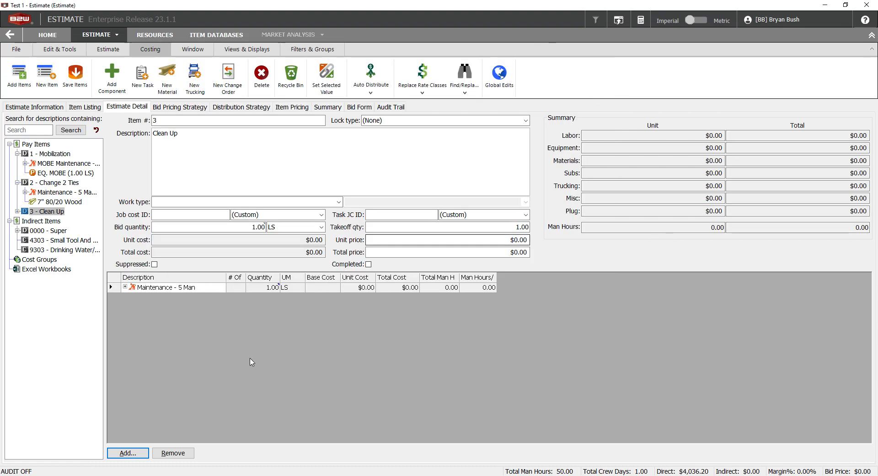
Set the Clean Up crew's total days to 0.25, then return to the Clean Up item and expand the crew's cost breakdown.
{"action": "left_click", "coordinate": [125, 287]}
{"action": "left_click", "coordinate": [125, 286]}
{"action": "double_click", "coordinate": [117, 287]}
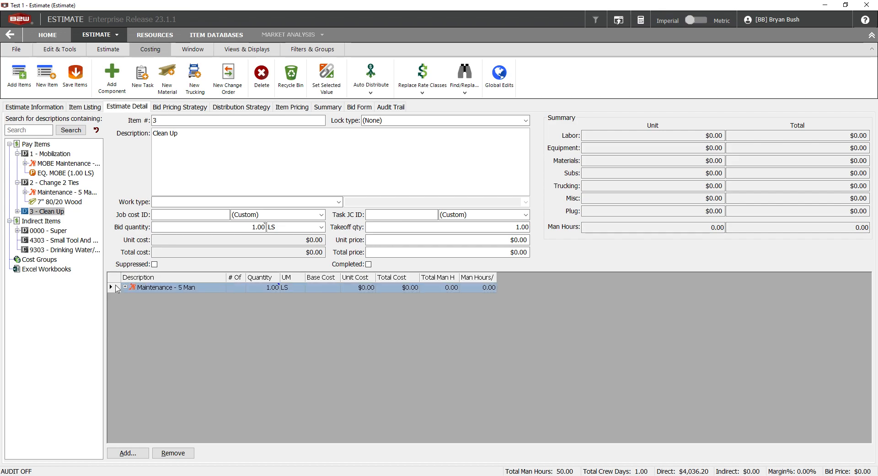
{"action": "left_click", "coordinate": [542, 147]}
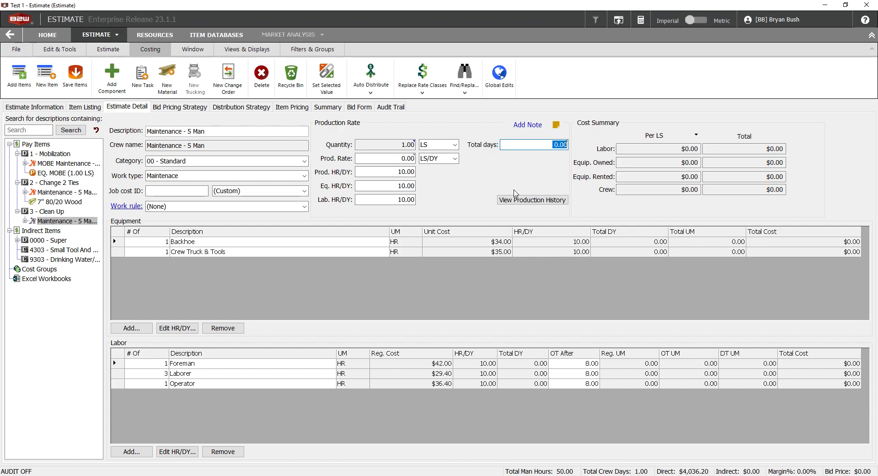
{"action": "type", "text": ".25"}
{"action": "key", "text": "Return"}
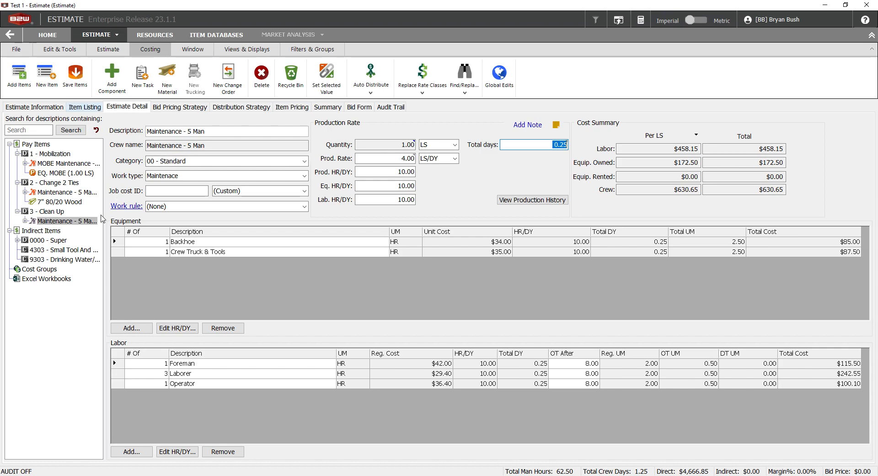
{"action": "left_click", "coordinate": [55, 212]}
{"action": "left_click", "coordinate": [125, 287]}
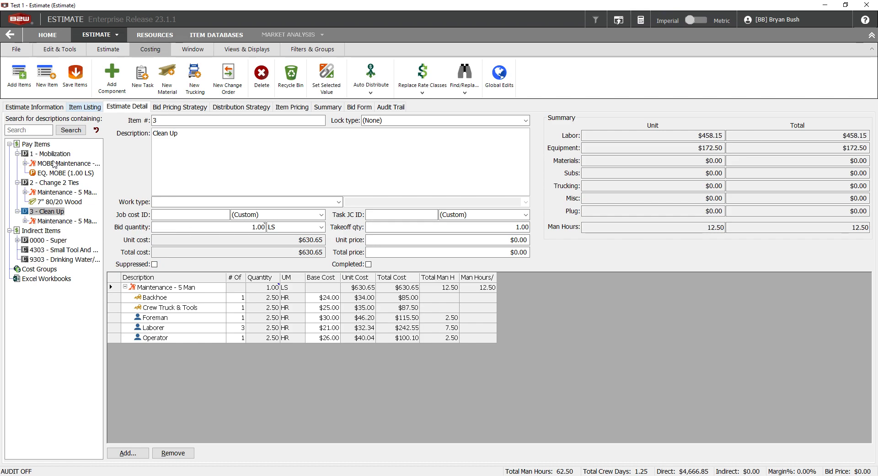
Review the Super indirect item's components and how the Small Tool And Services cost is calculated from total man hours.
{"action": "left_click", "coordinate": [45, 241]}
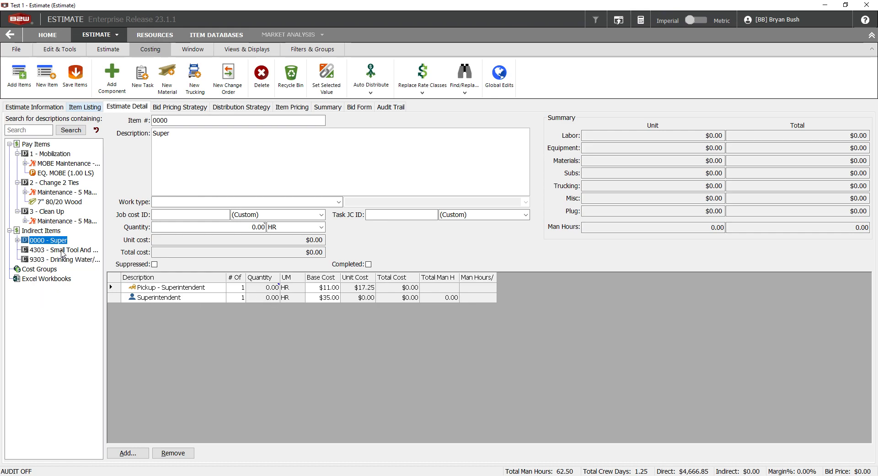
{"action": "left_click", "coordinate": [63, 250]}
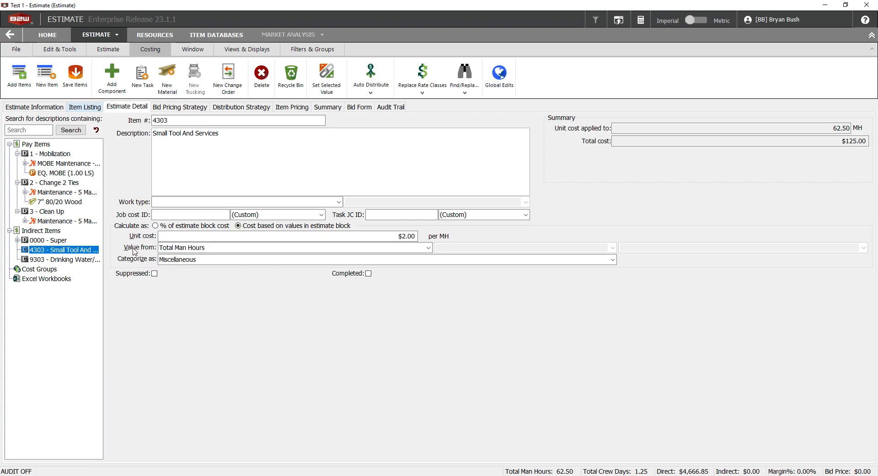
{"action": "left_click", "coordinate": [76, 259]}
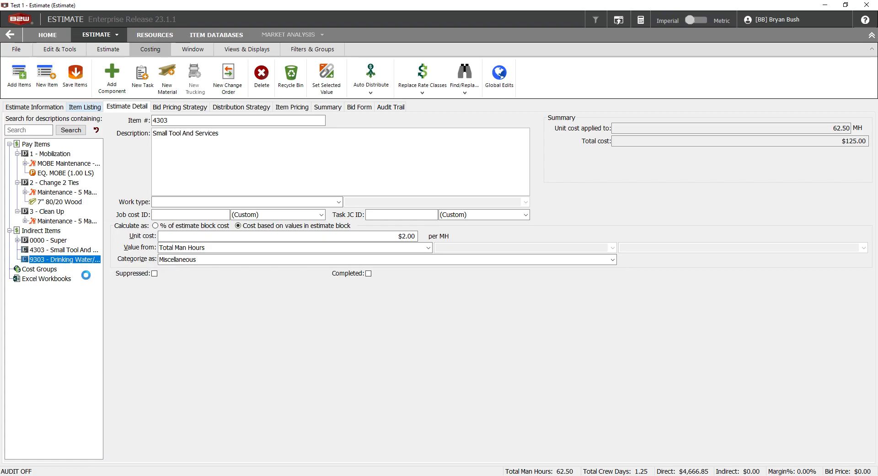
{"action": "left_click", "coordinate": [76, 251]}
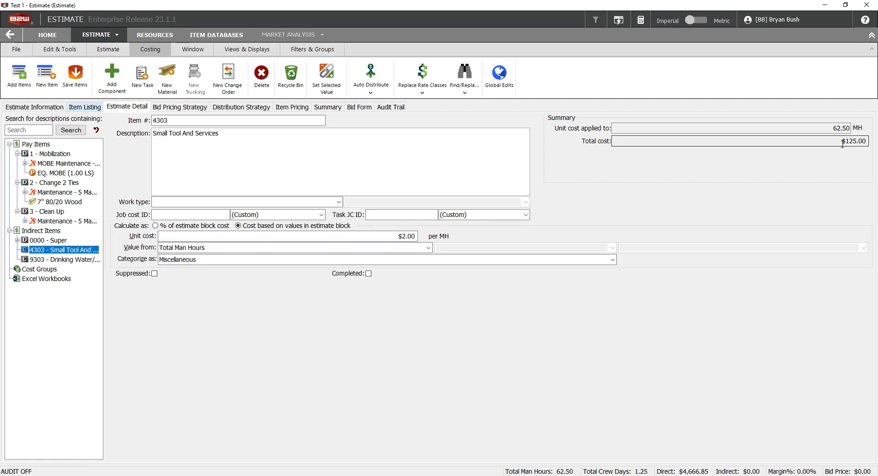
{"action": "left_click", "coordinate": [869, 143]}
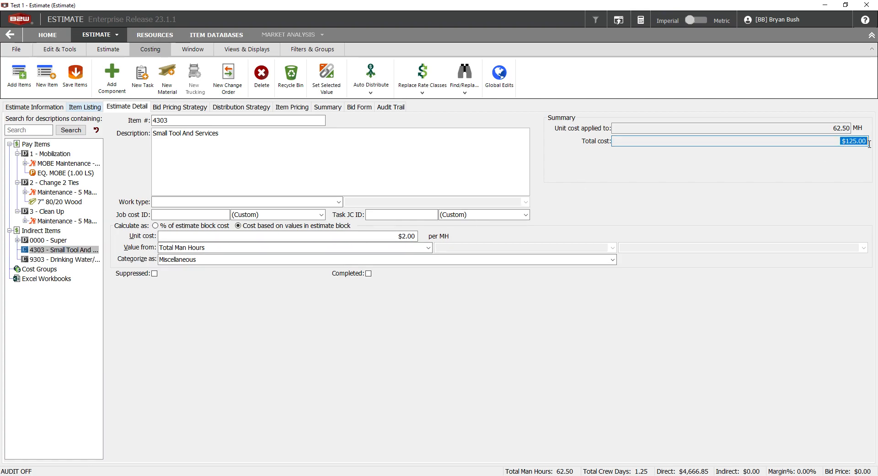
{"action": "left_click", "coordinate": [414, 240]}
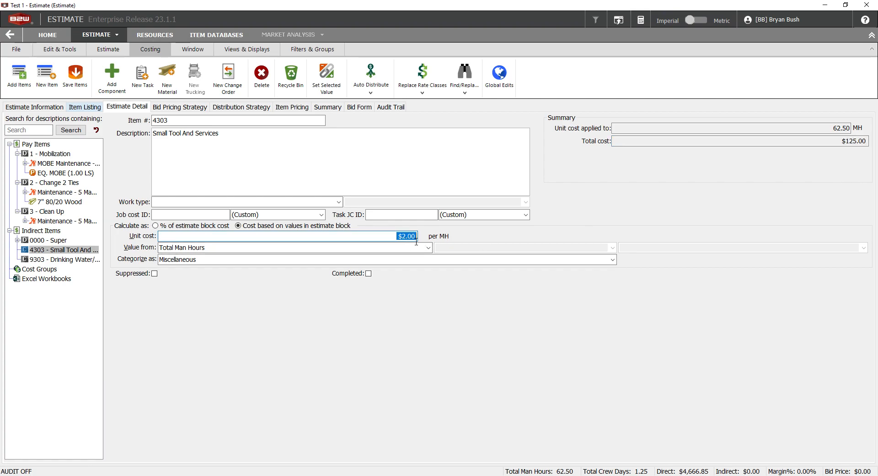
{"action": "left_click", "coordinate": [836, 130]}
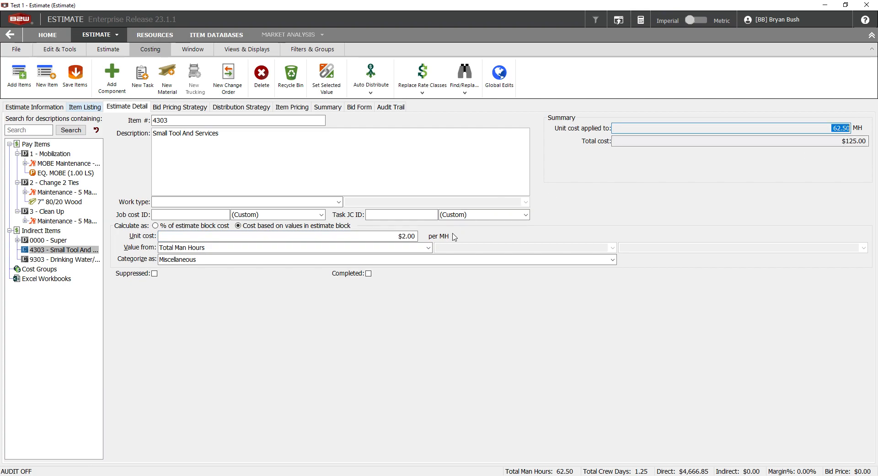
{"action": "left_click", "coordinate": [396, 240]}
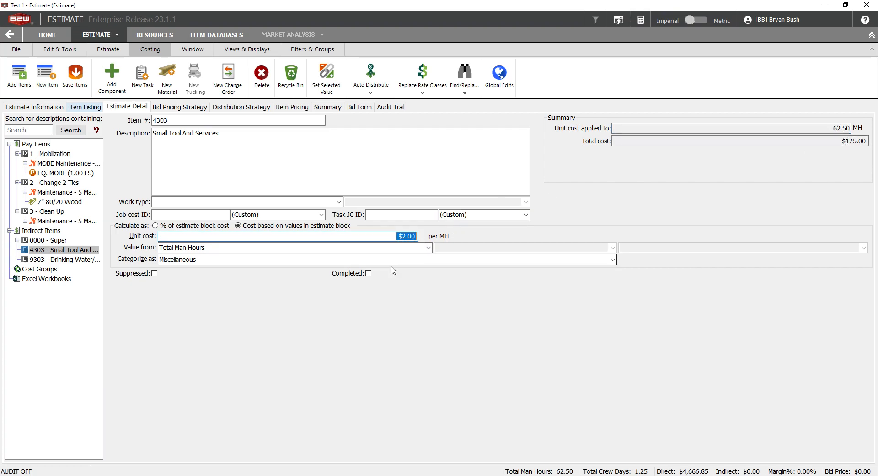
Examine the Drinking Water/Ice indirect item's man-hour cost calculation and the cost overview of all pay items.
{"action": "left_click", "coordinate": [76, 261]}
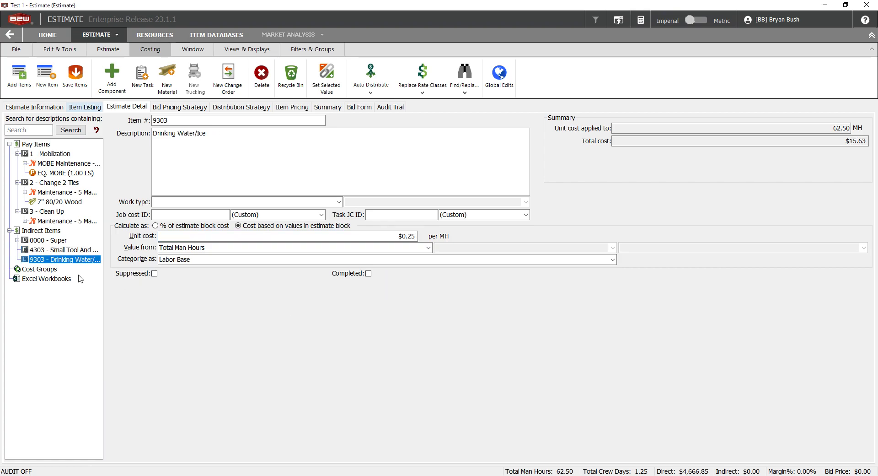
{"action": "left_click", "coordinate": [823, 128]}
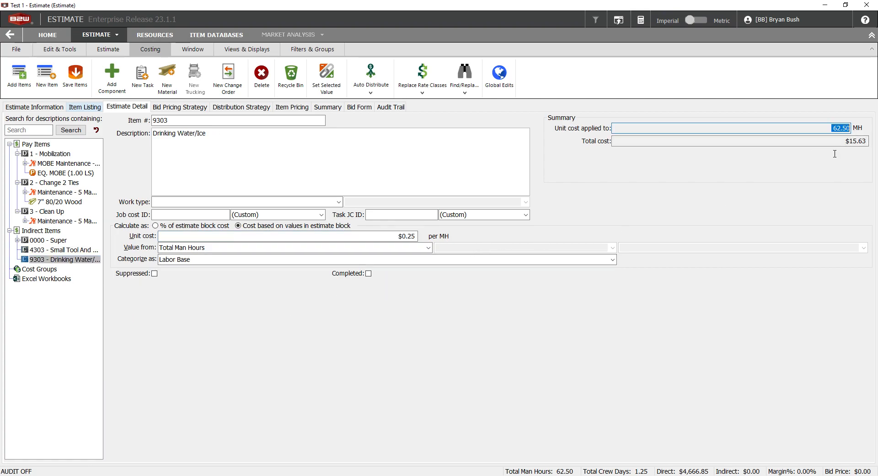
{"action": "left_click", "coordinate": [401, 236]}
{"action": "left_click", "coordinate": [833, 142]}
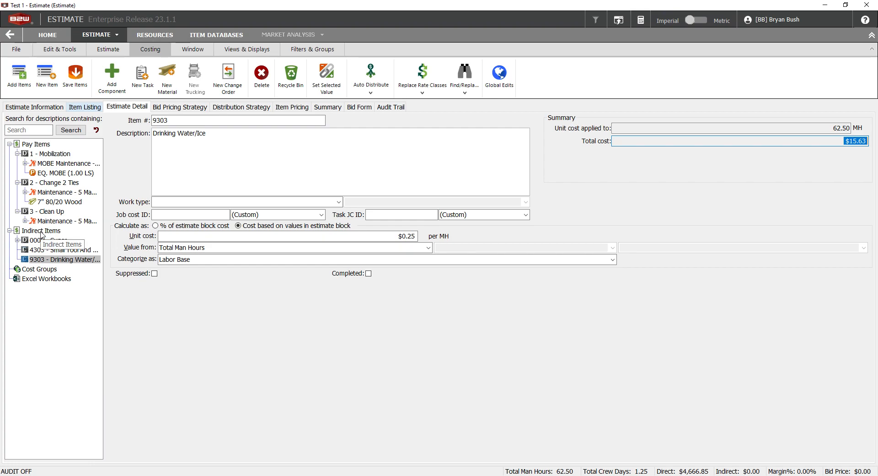
{"action": "left_click", "coordinate": [41, 144]}
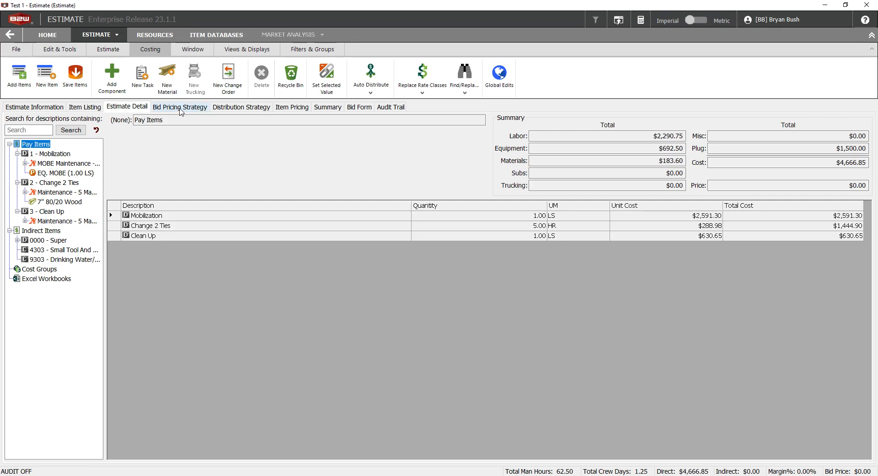
Review the profit percentage, calculation amount and resulting profit on total price in the bid pricing strategy.
{"action": "left_click", "coordinate": [181, 108]}
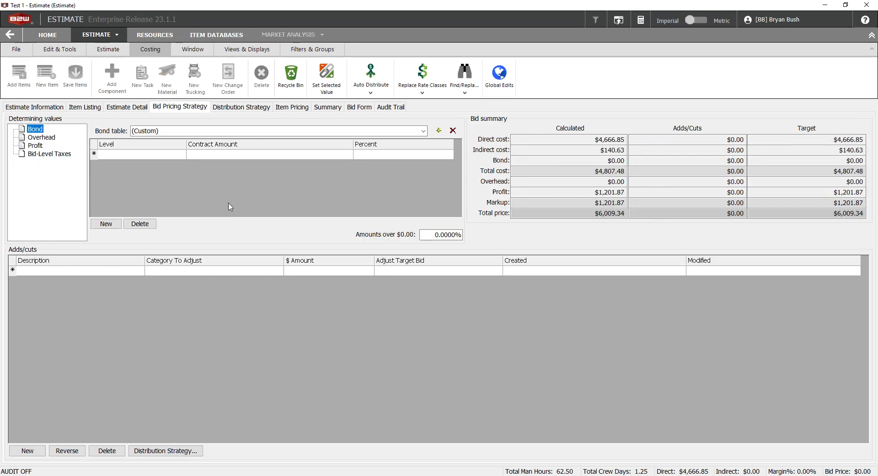
{"action": "left_click", "coordinate": [33, 146]}
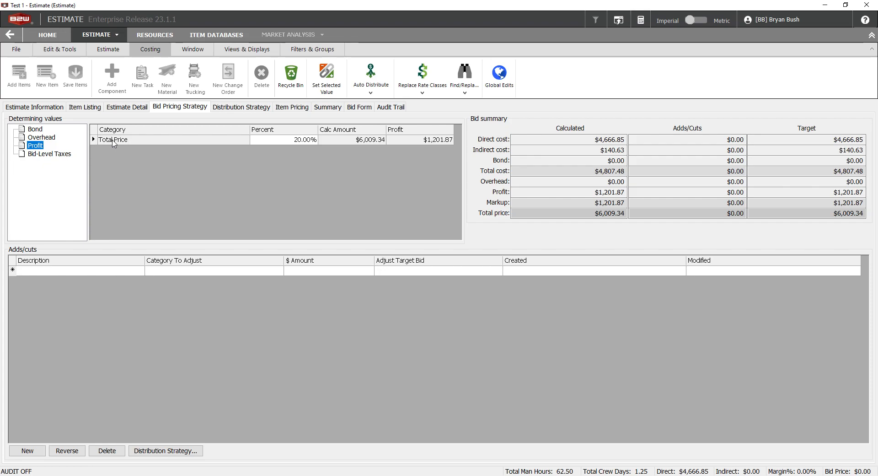
{"action": "left_click", "coordinate": [109, 141]}
{"action": "left_click", "coordinate": [284, 142]}
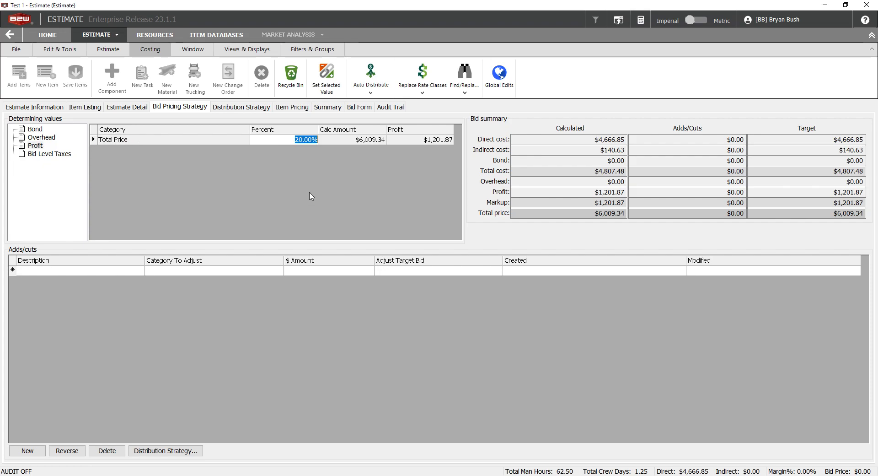
{"action": "left_click", "coordinate": [291, 146]}
{"action": "left_click", "coordinate": [352, 140]}
{"action": "left_click", "coordinate": [420, 140]}
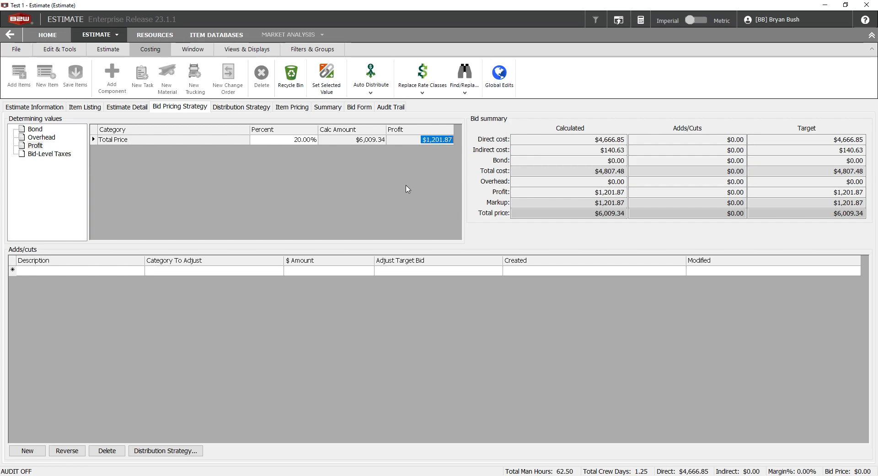
{"action": "left_click", "coordinate": [281, 142]}
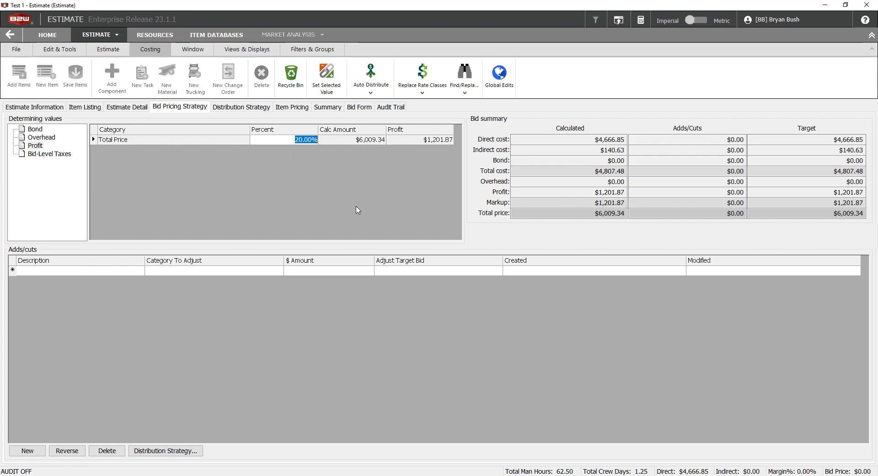
Set the profit percentage on total price to 25% in the bid pricing strategy.
{"action": "type", "text": "25"}
{"action": "left_click", "coordinate": [357, 210]}
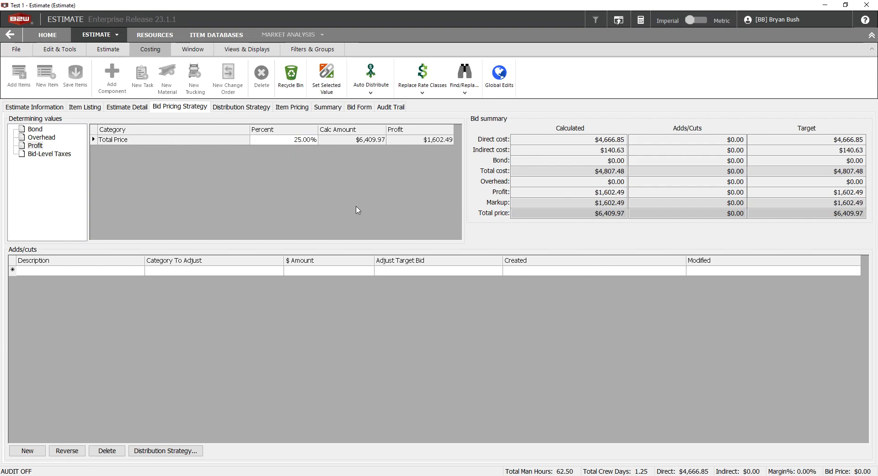
{"action": "left_click", "coordinate": [282, 140]}
{"action": "left_click", "coordinate": [332, 192]}
Check the indirect cost distribution method and auto-distribute the indirect cost and profit into the pay items' bid prices.
{"action": "left_click", "coordinate": [233, 109]}
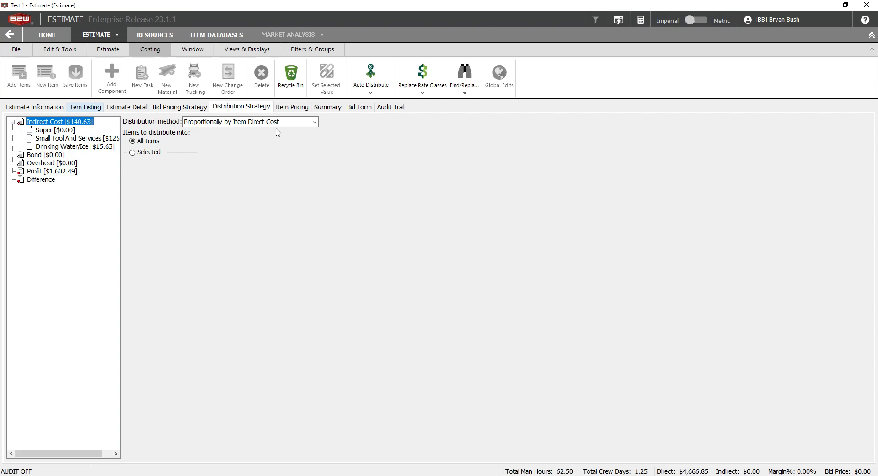
{"action": "left_click", "coordinate": [290, 109]}
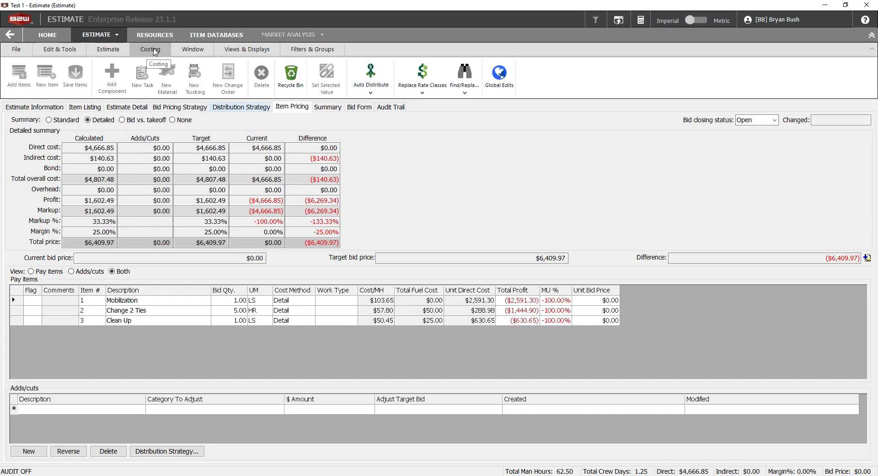
{"action": "left_click", "coordinate": [374, 76]}
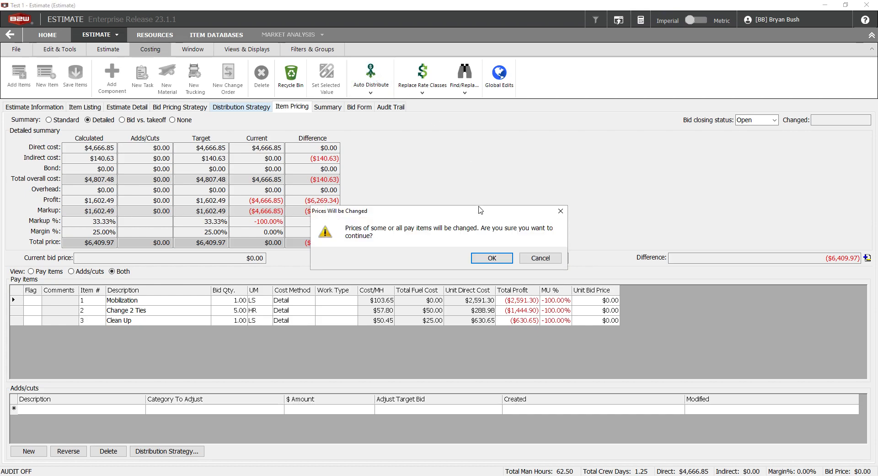
{"action": "left_click", "coordinate": [492, 258]}
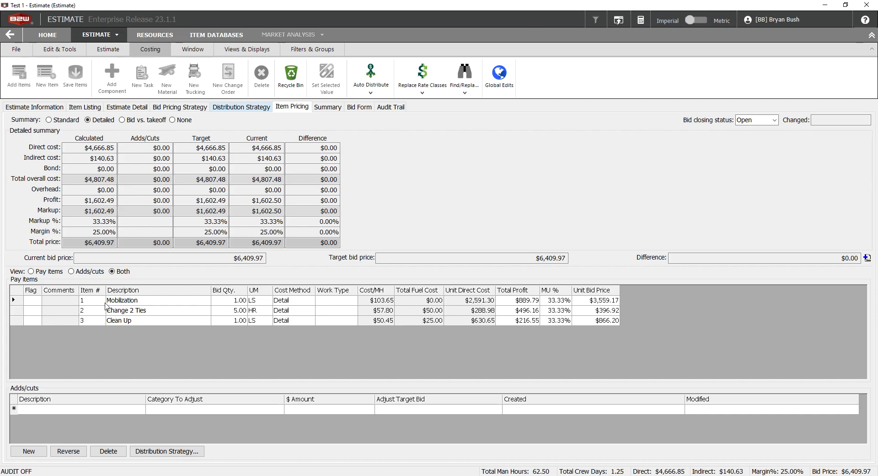
Review the unit direct costs, profit, markup percentage and unit bid price of the pay items, and open the estimate's cost summary.
{"action": "left_click", "coordinate": [136, 300]}
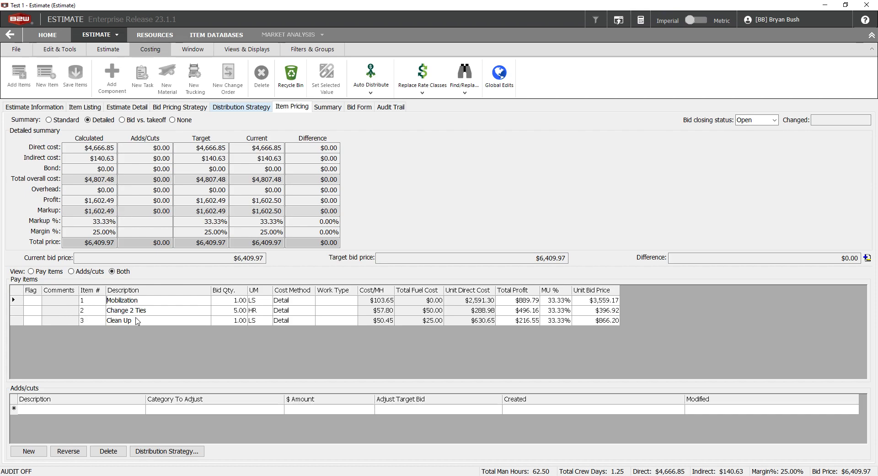
{"action": "left_click", "coordinate": [511, 301]}
{"action": "left_click", "coordinate": [511, 310]}
{"action": "left_click", "coordinate": [512, 321]}
{"action": "left_click", "coordinate": [583, 302]}
{"action": "left_click", "coordinate": [561, 302]}
{"action": "key", "text": "Tab"}
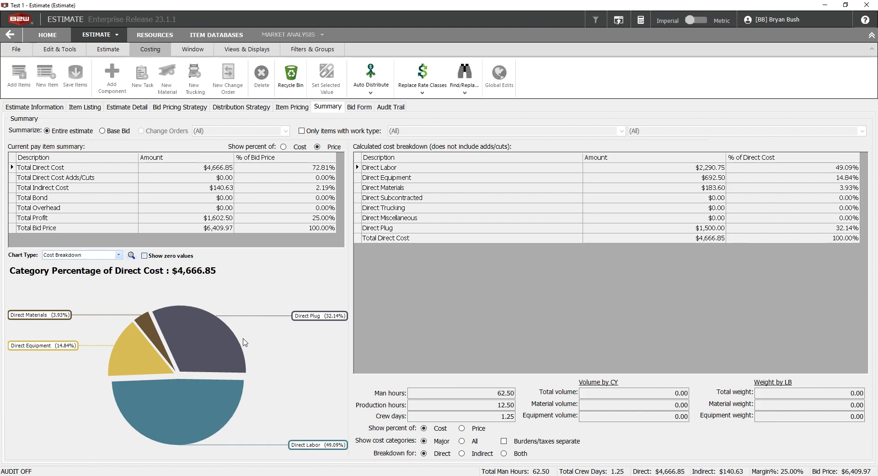
Preview the bid form for Test Customer, close the preview and open the estimate's audit trail.
{"action": "mouse_move", "coordinate": [197, 412]}
{"action": "left_click", "coordinate": [359, 107]}
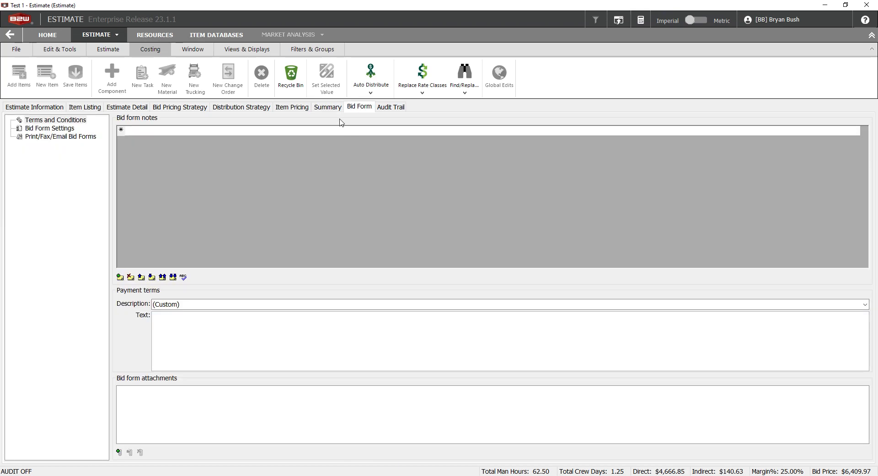
{"action": "left_click", "coordinate": [69, 137]}
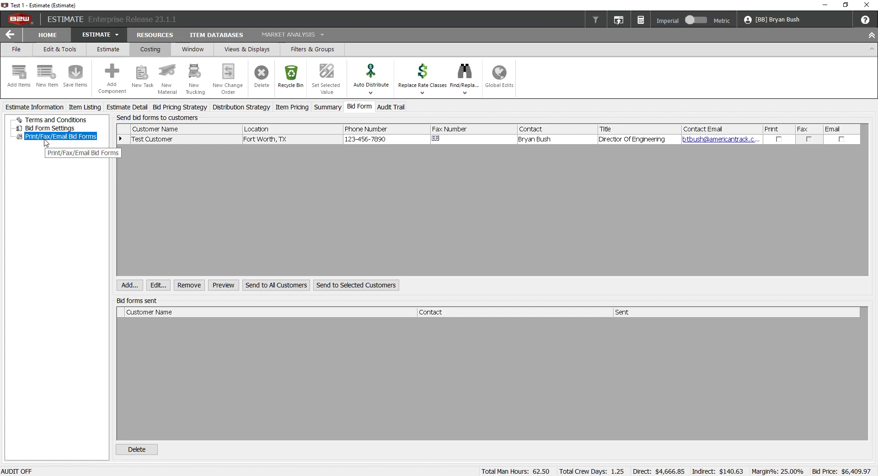
{"action": "left_click", "coordinate": [221, 286]}
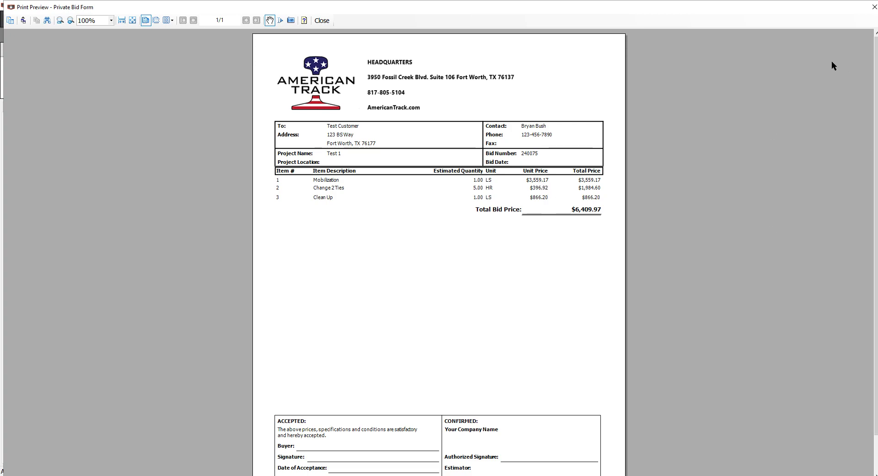
{"action": "left_click", "coordinate": [873, 8]}
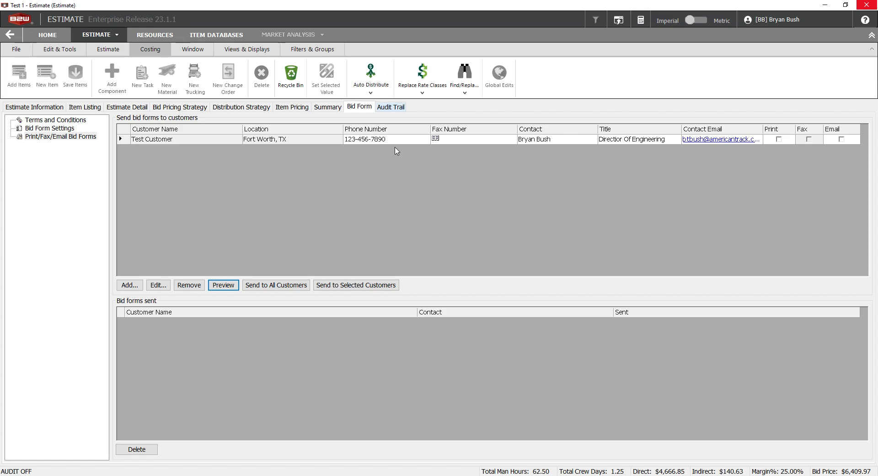
{"action": "left_click", "coordinate": [402, 109]}
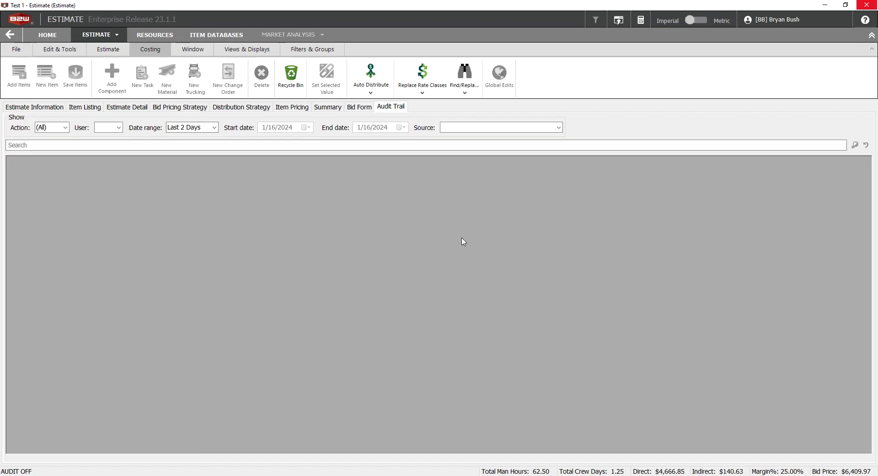